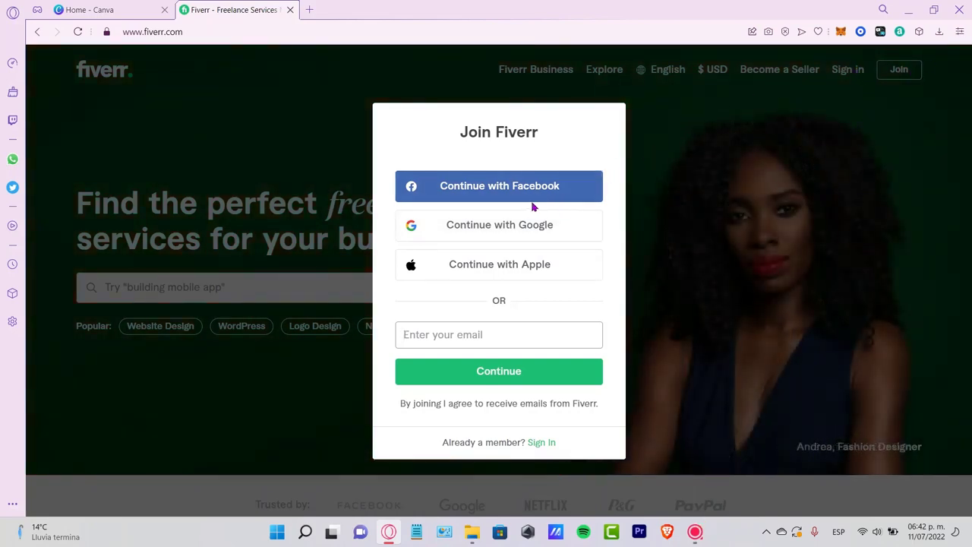
- Join Fiverr with a Google account and browse the recommended gigs on the home page
left_click(547, 232)
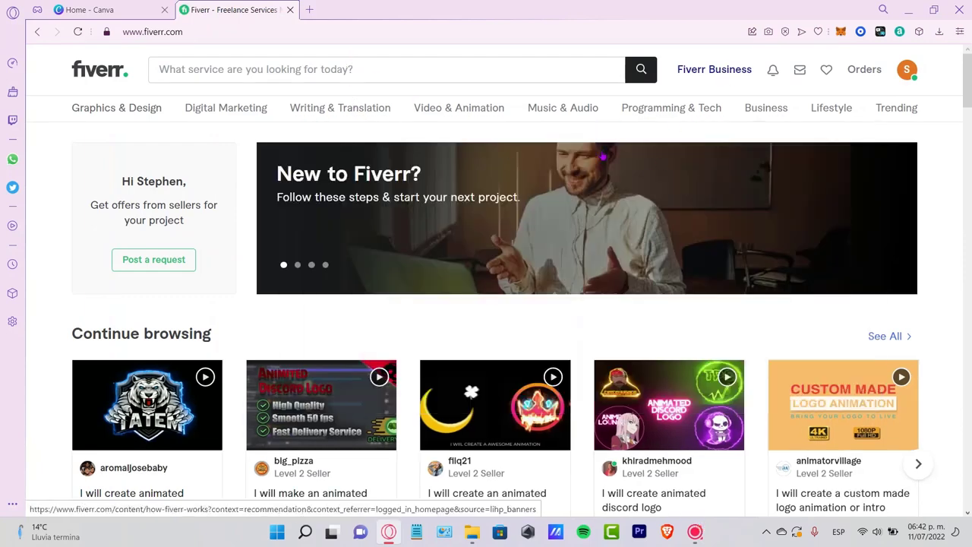
scroll(528, 210, "down", 3)
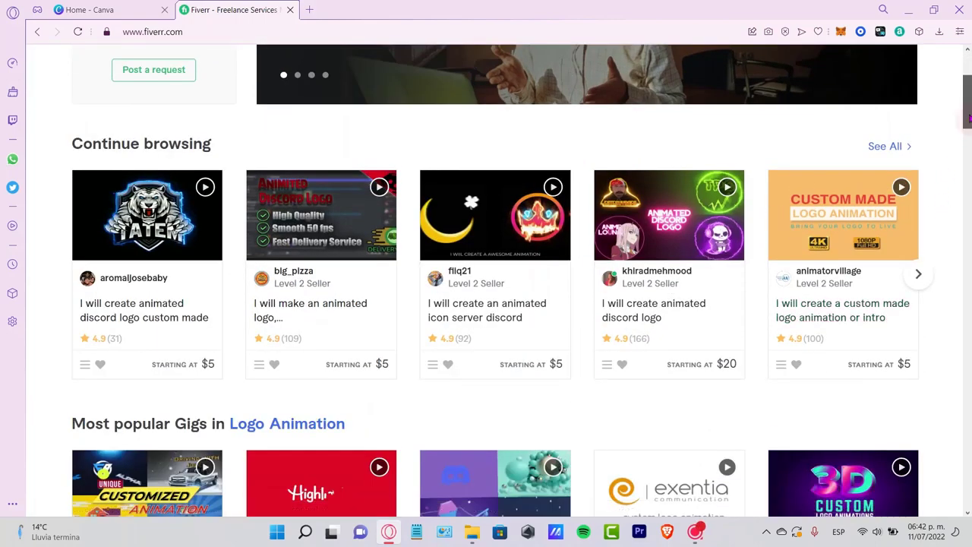
scroll(486, 281, "down", 10)
scroll(486, 281, "down", 7)
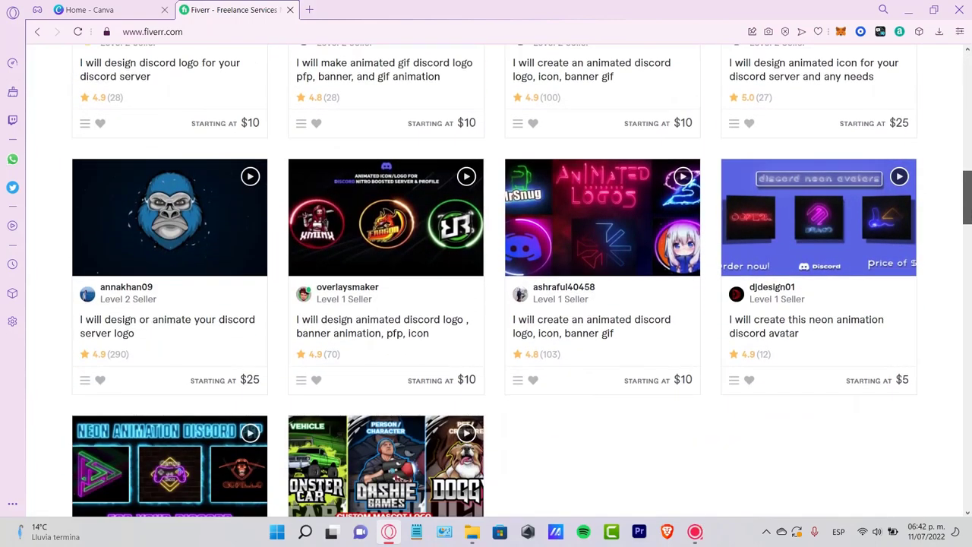
scroll(696, 212, "down", 2)
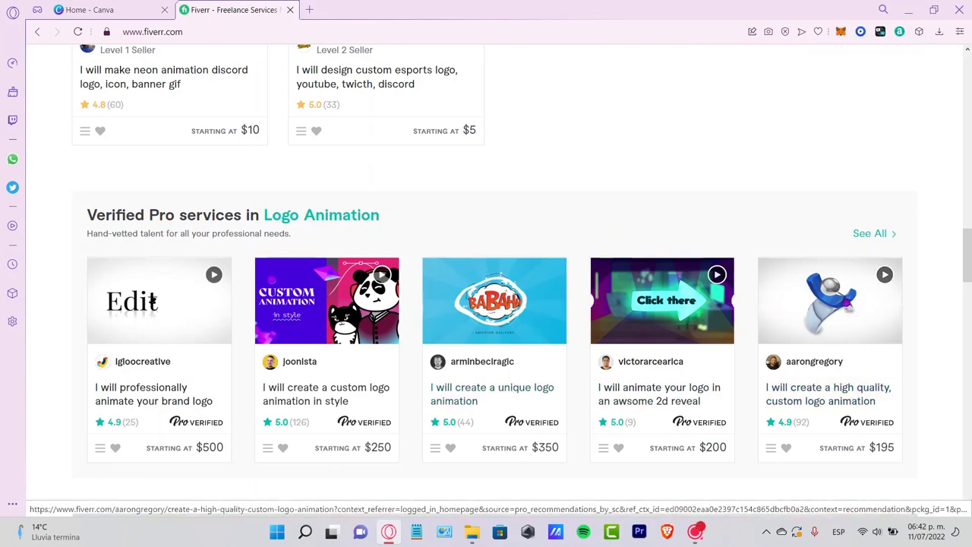
left_click_drag(967, 269, 936, 104)
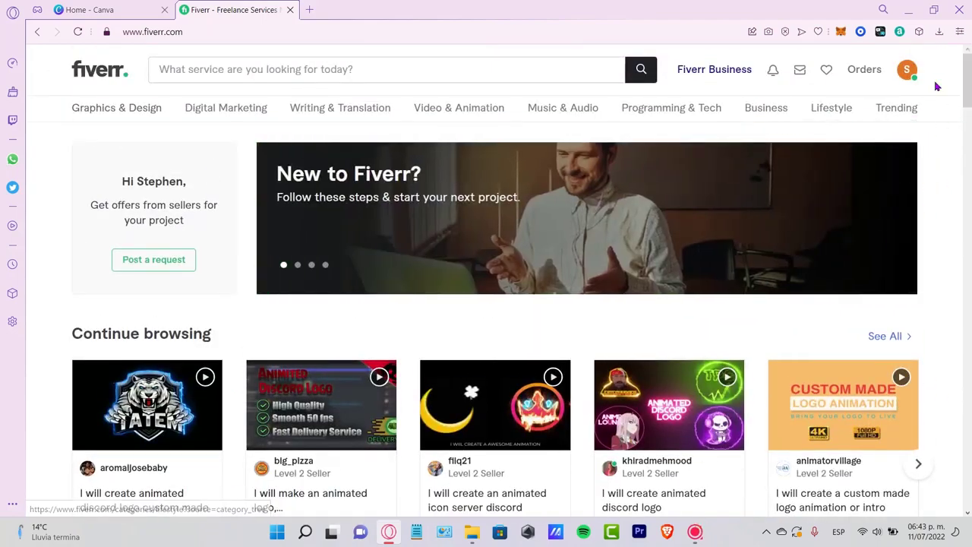
- Begin the Become a Seller onboarding from the account options
left_click(906, 72)
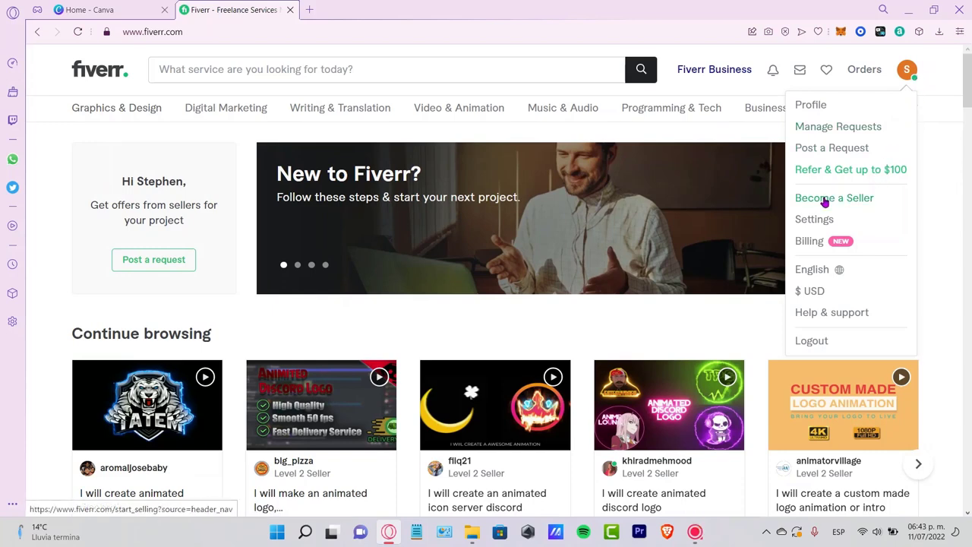
left_click(851, 201)
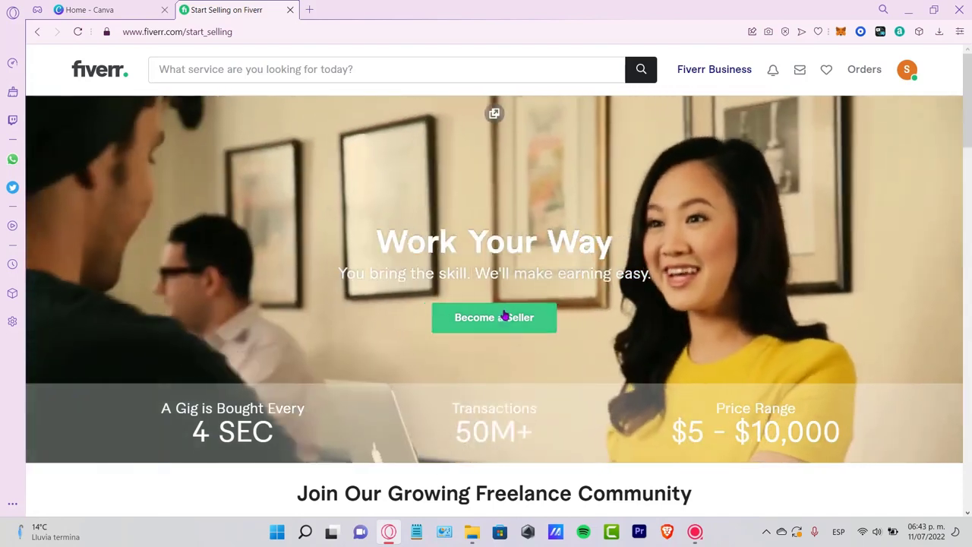
left_click(507, 319)
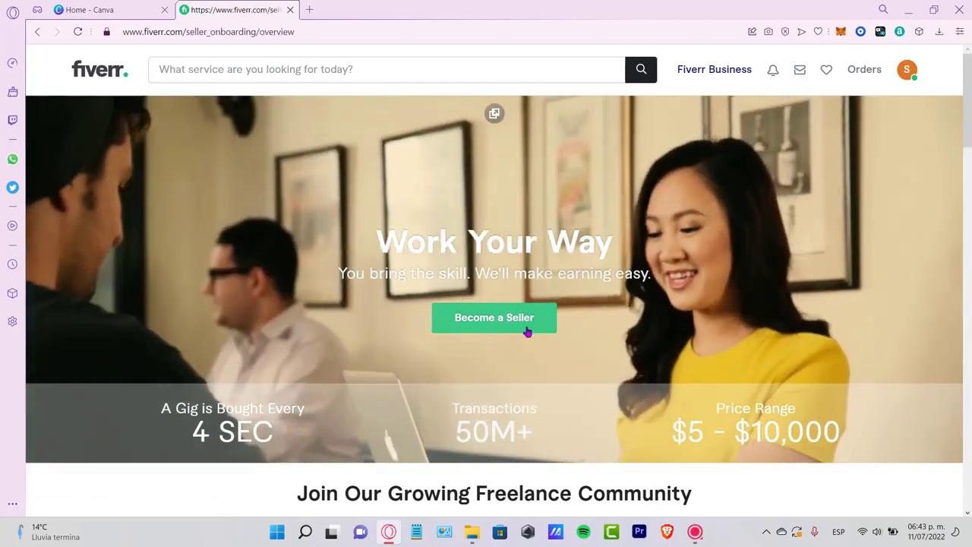
left_click(529, 309)
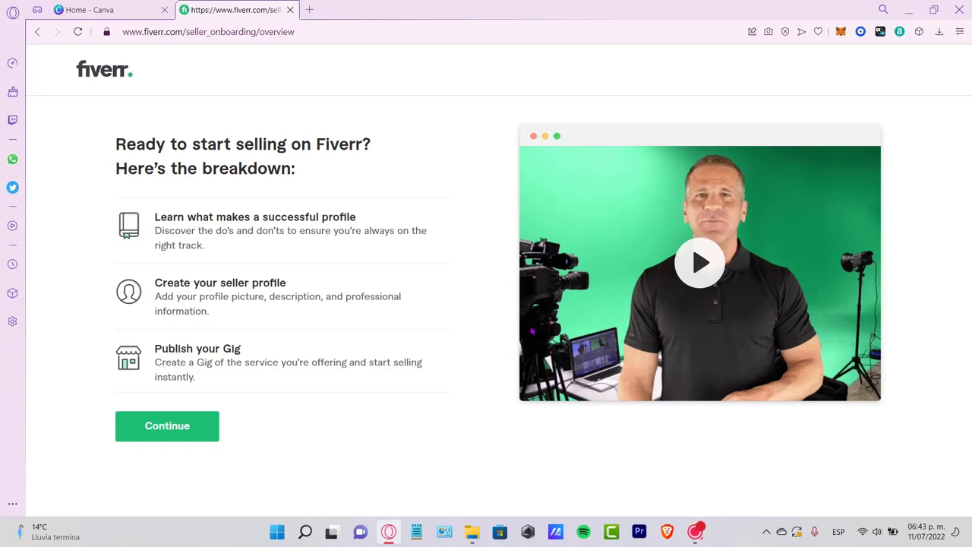
- Continue through the selling breakdown and profile guideline pages to the Personal Info form
left_click(191, 434)
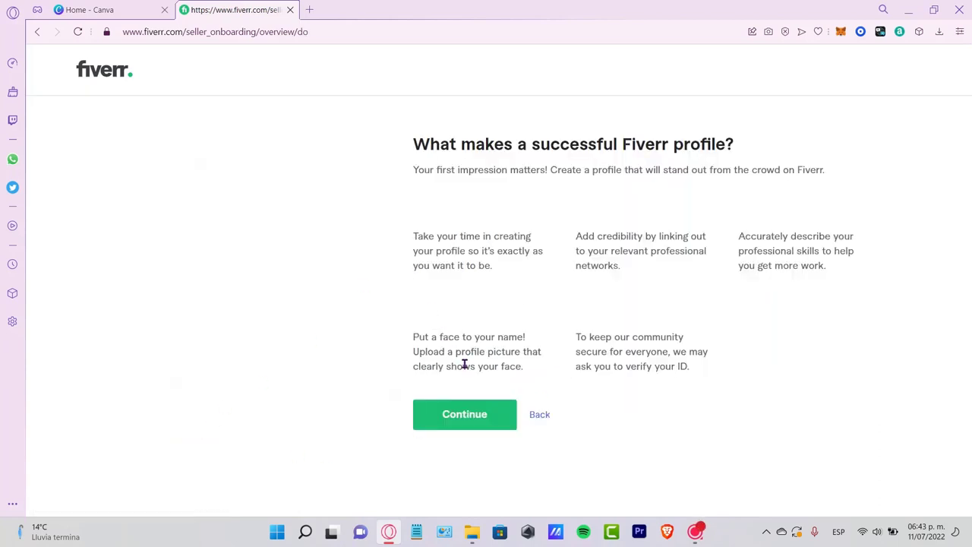
left_click(492, 410)
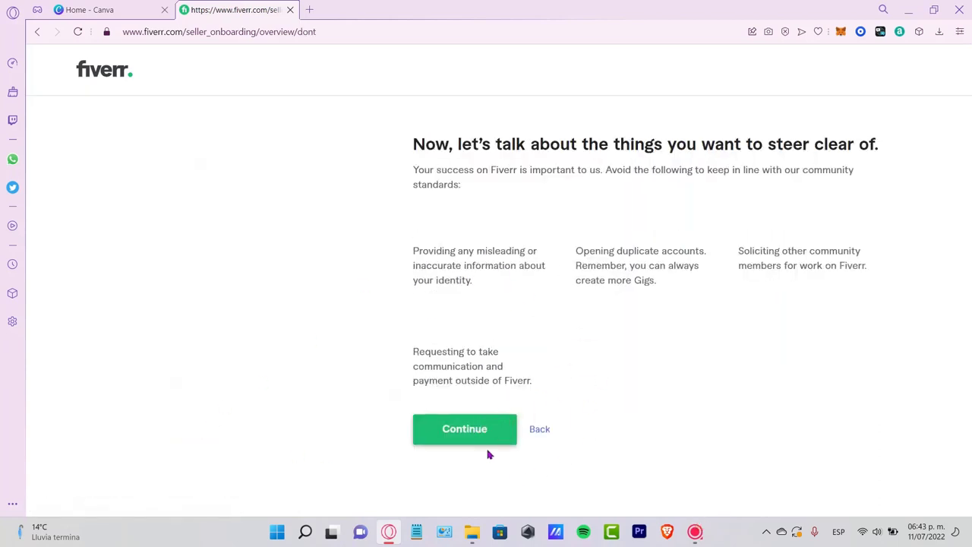
left_click(486, 437)
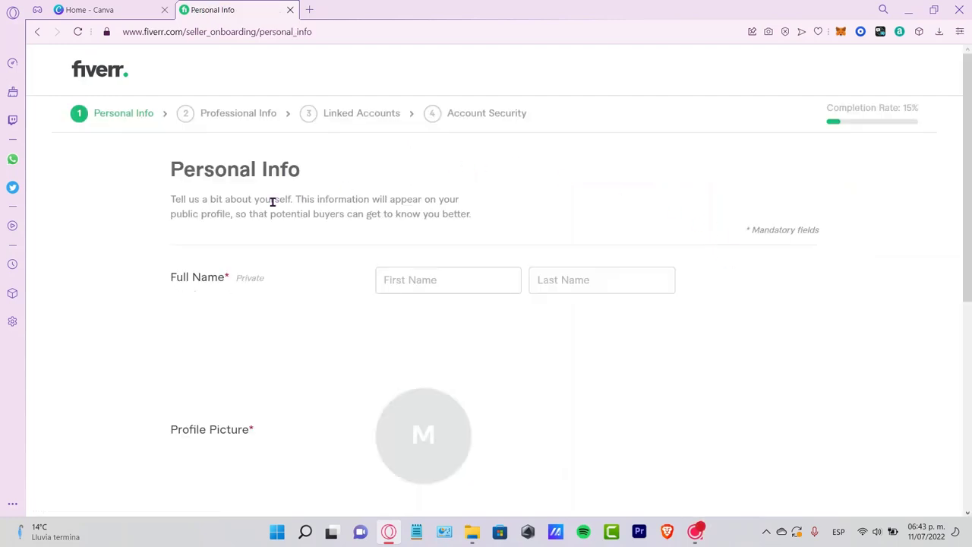
- Examine the Personal Info form's full name, profile picture, description and languages fields
left_click_drag(304, 170, 162, 174)
left_click(447, 287)
left_click(625, 280)
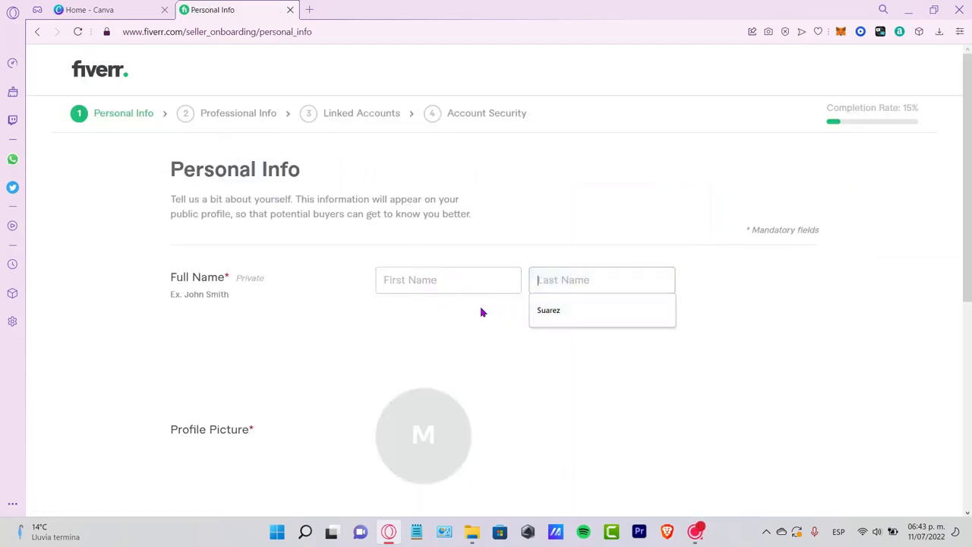
left_click(481, 312)
scroll(488, 270, "down", 5)
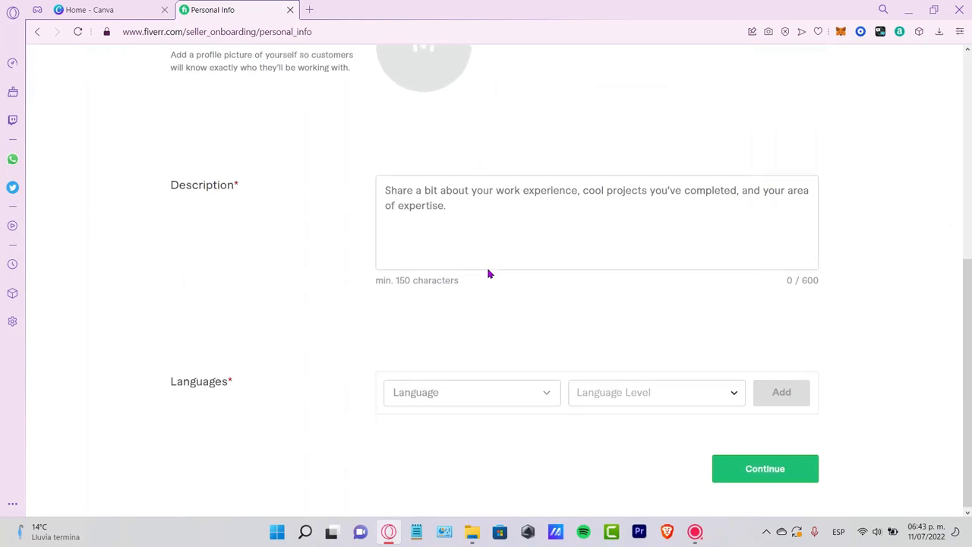
scroll(488, 273, "up", 8)
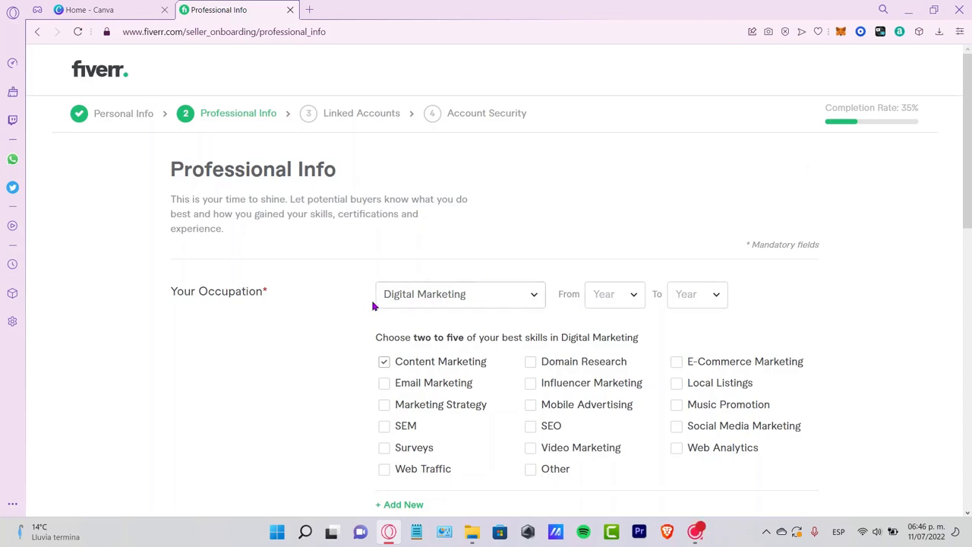
- Set the Digital Marketing occupation period from 2020 to 2022
left_click(624, 298)
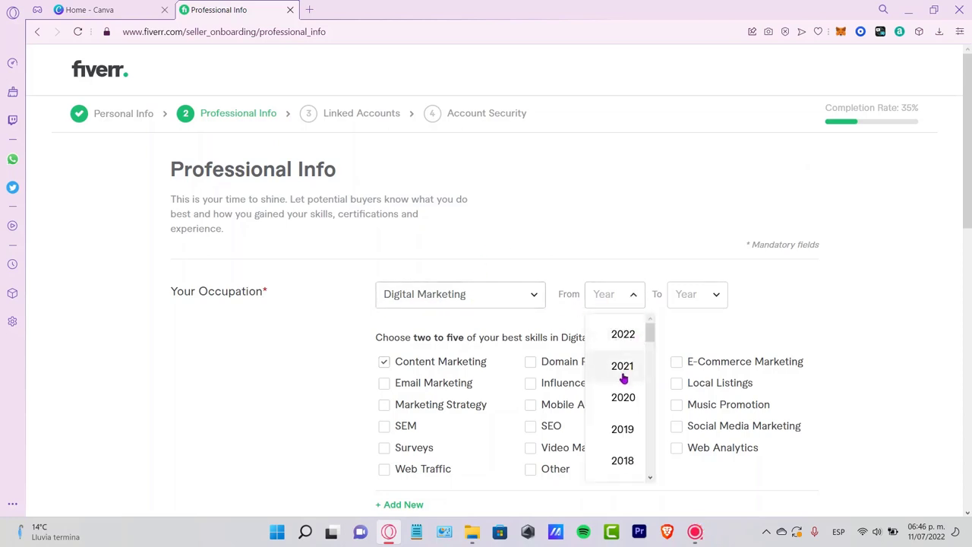
left_click(621, 396)
left_click(710, 300)
left_click(725, 335)
- Try to find a "video" skill in the Skills section and set the experience level to Expert
scroll(928, 260, "down", 3)
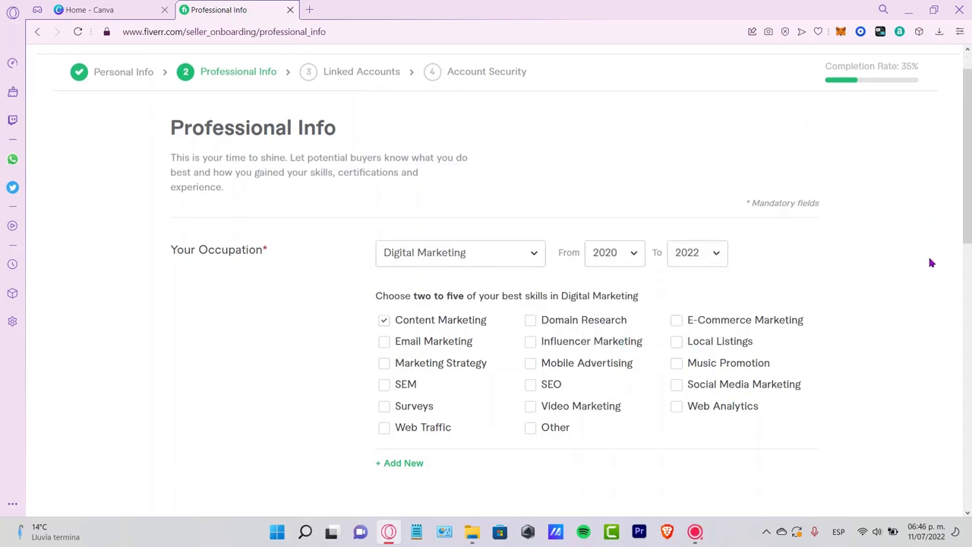
left_click(482, 429)
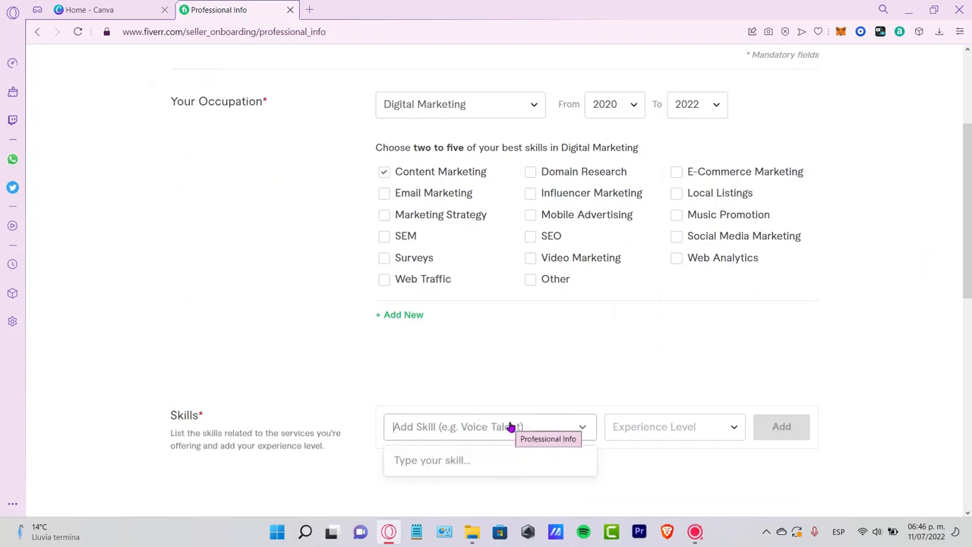
type("video")
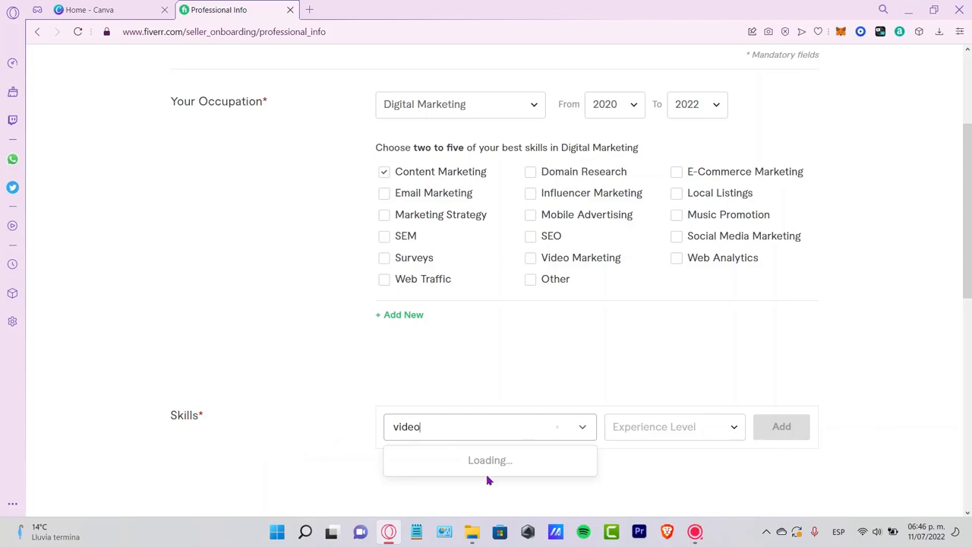
left_click(722, 440)
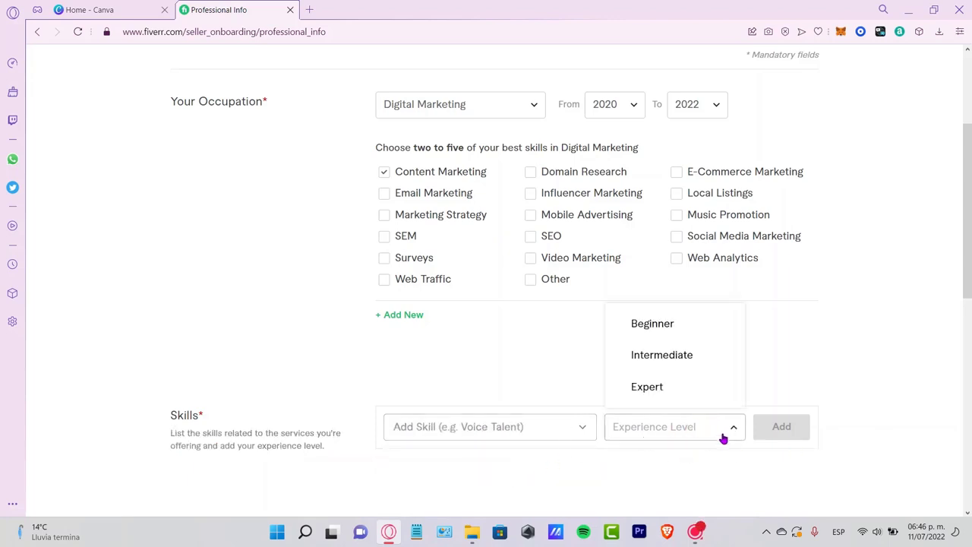
left_click(742, 413)
- Look over the optional education, certification and personal website fields and submit the Professional Info form
scroll(820, 362, "down", 5)
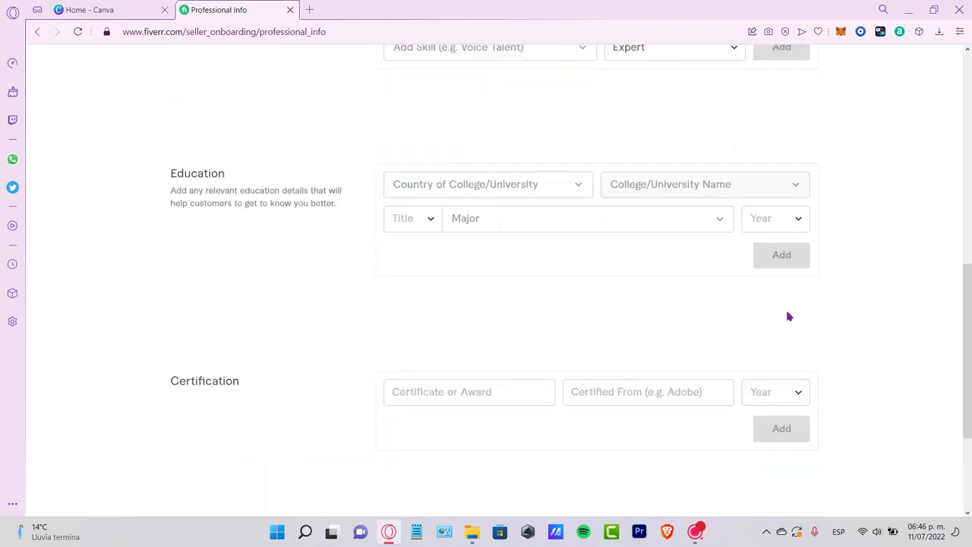
scroll(787, 317, "up", 3)
scroll(887, 253, "down", 5)
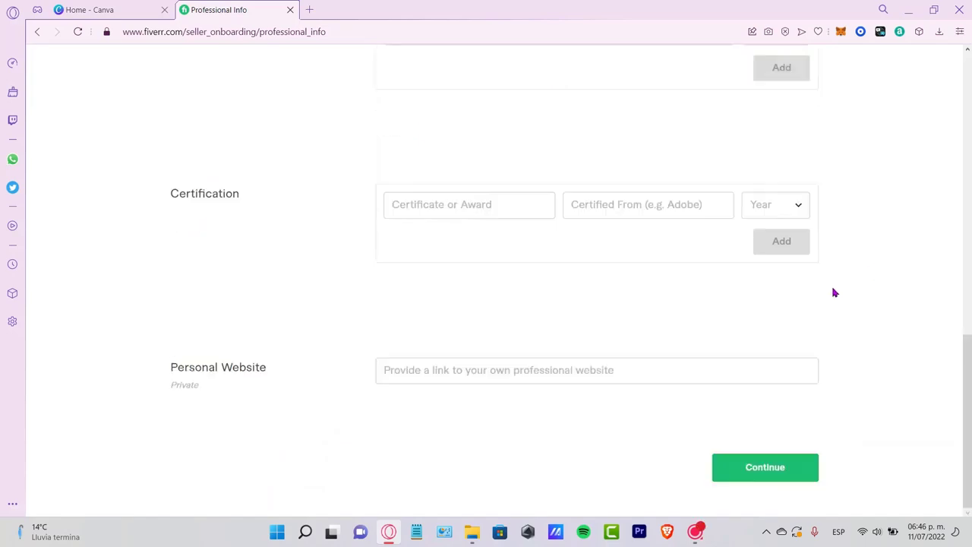
scroll(963, 394, "up", 10)
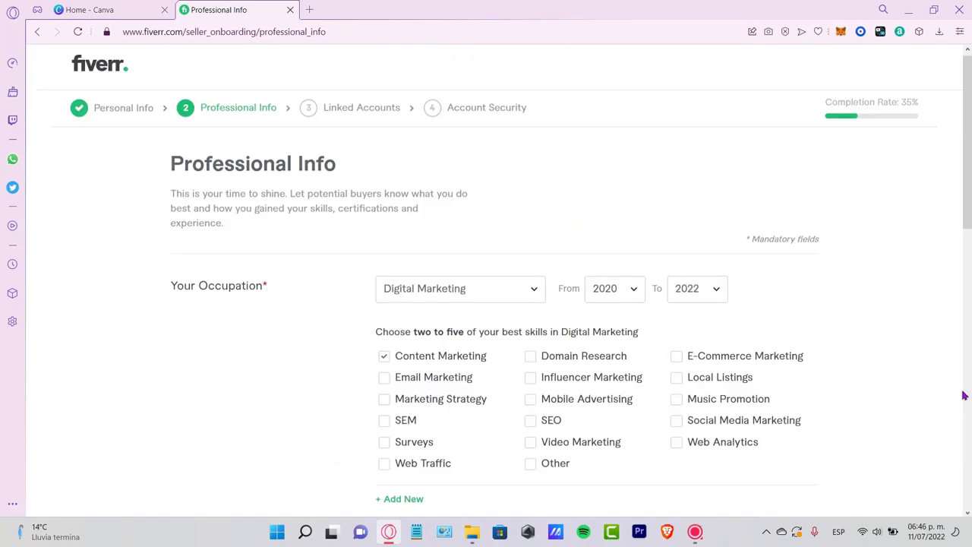
scroll(963, 395, "down", 10)
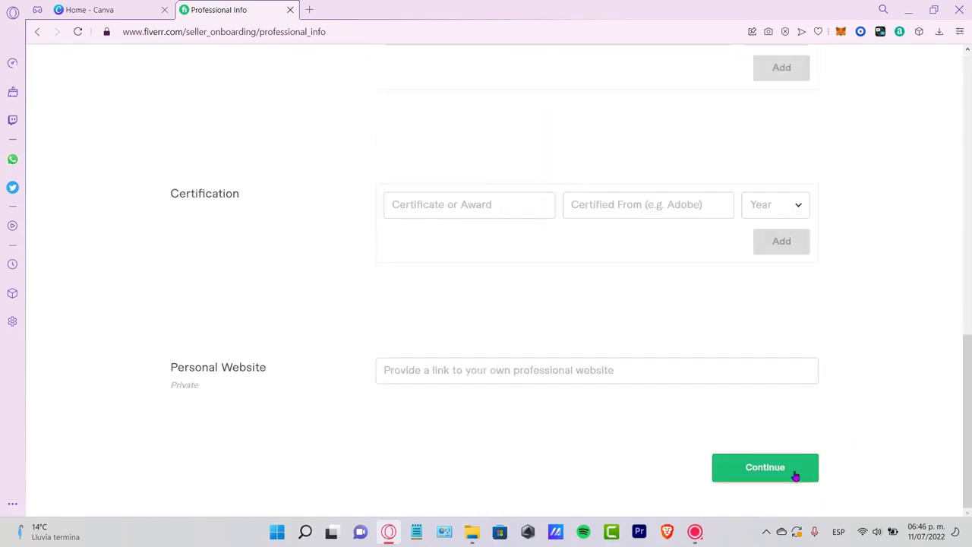
left_click(795, 475)
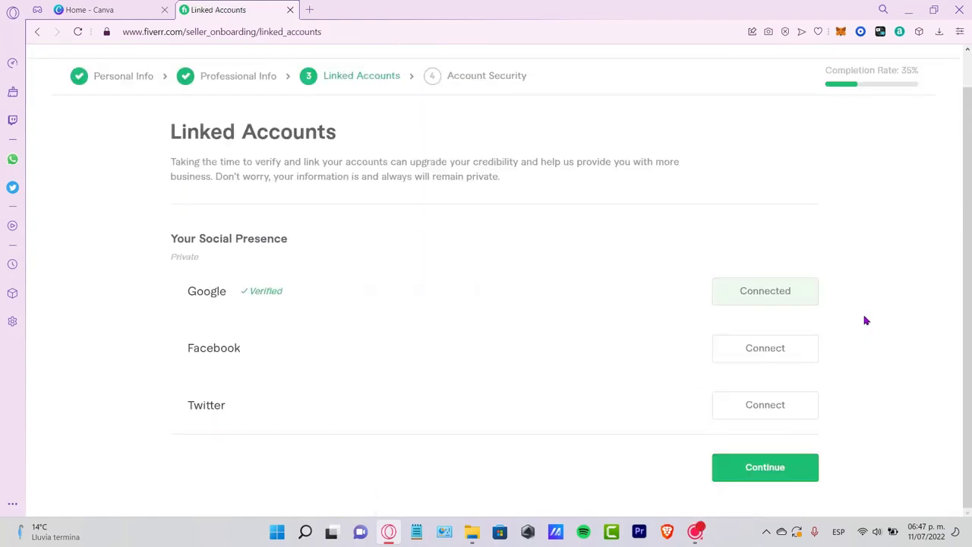
- Check the Google entry under Linked Accounts and continue past account security to create the first gig
left_click_drag(297, 288, 180, 291)
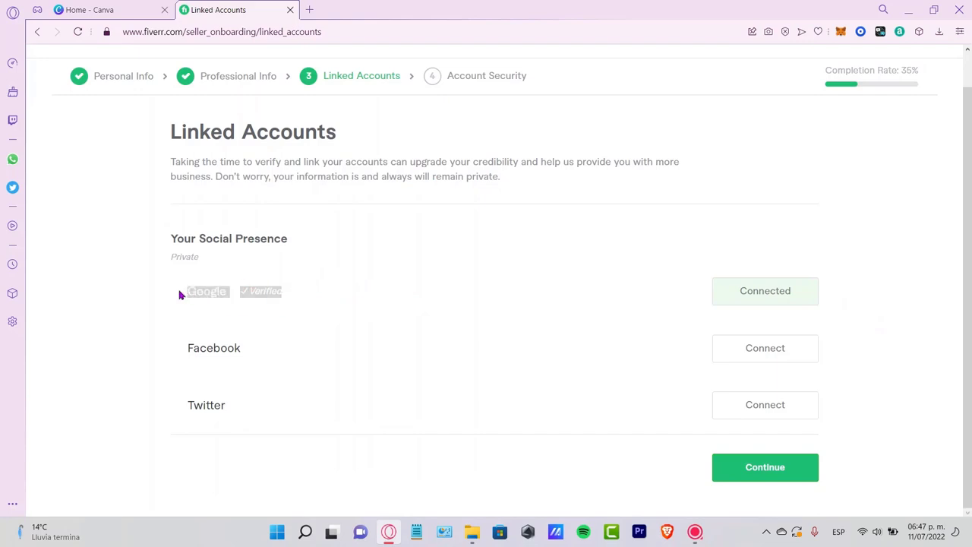
left_click(300, 292)
left_click(384, 294)
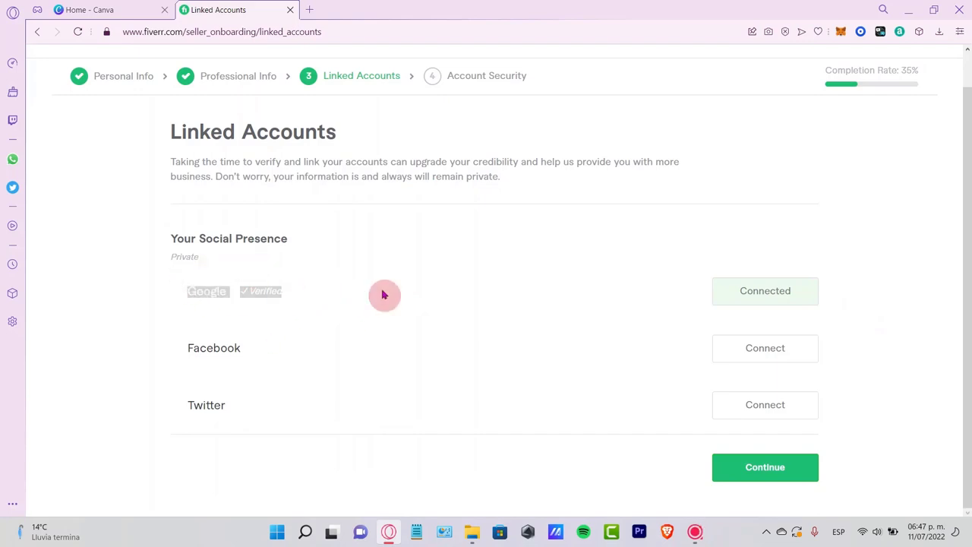
left_click(775, 467)
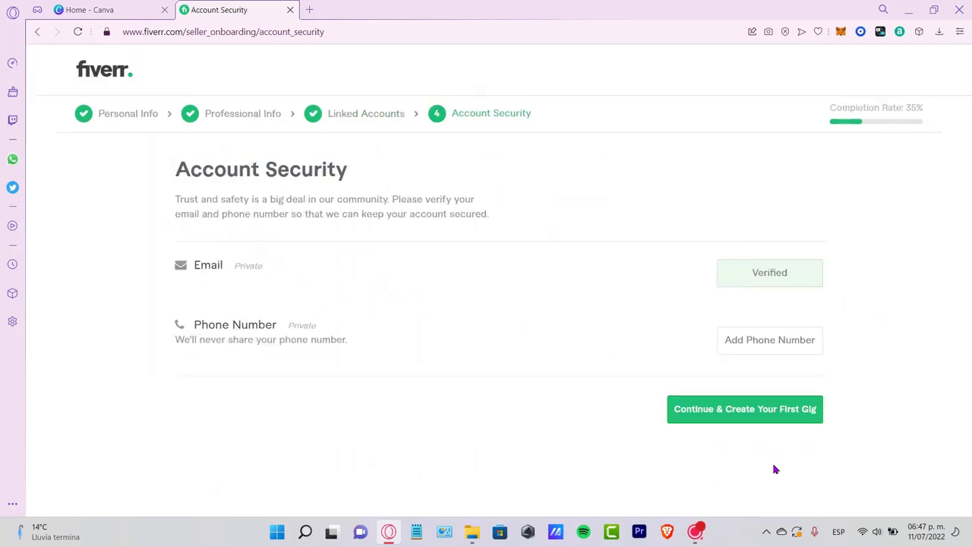
left_click(717, 410)
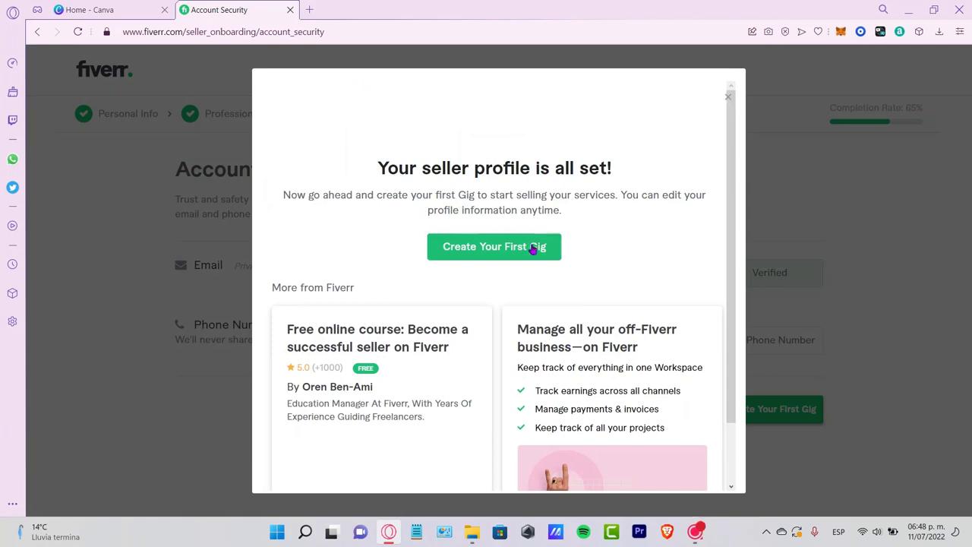
left_click(508, 256)
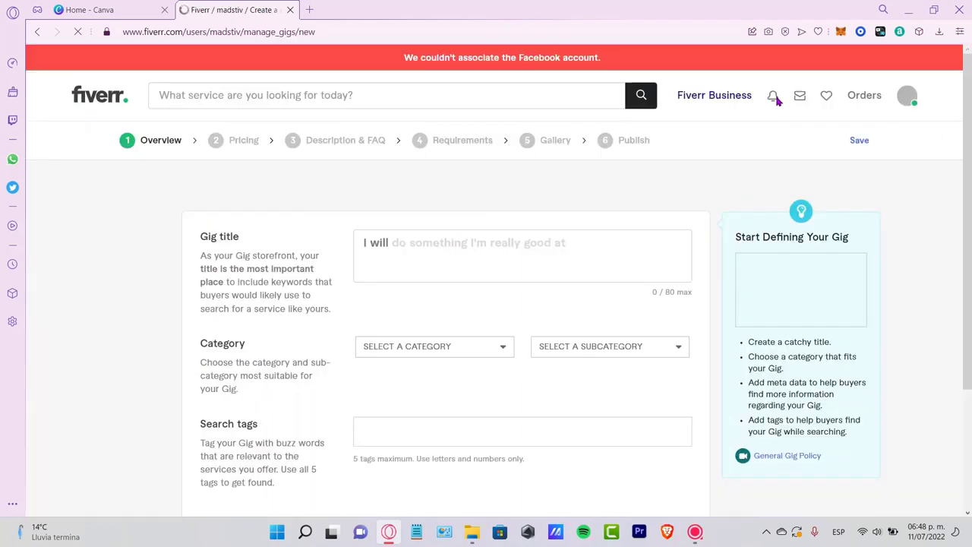
- Title the gig "I will analize your facebook ads" and set its category to Digital Marketing
scroll(484, 345, "down", 2)
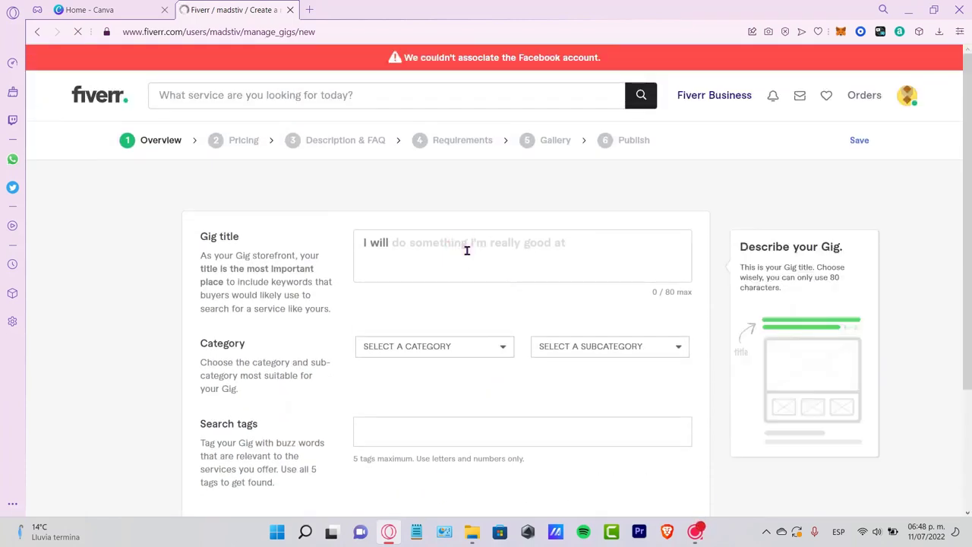
left_click(467, 251)
type("analiz")
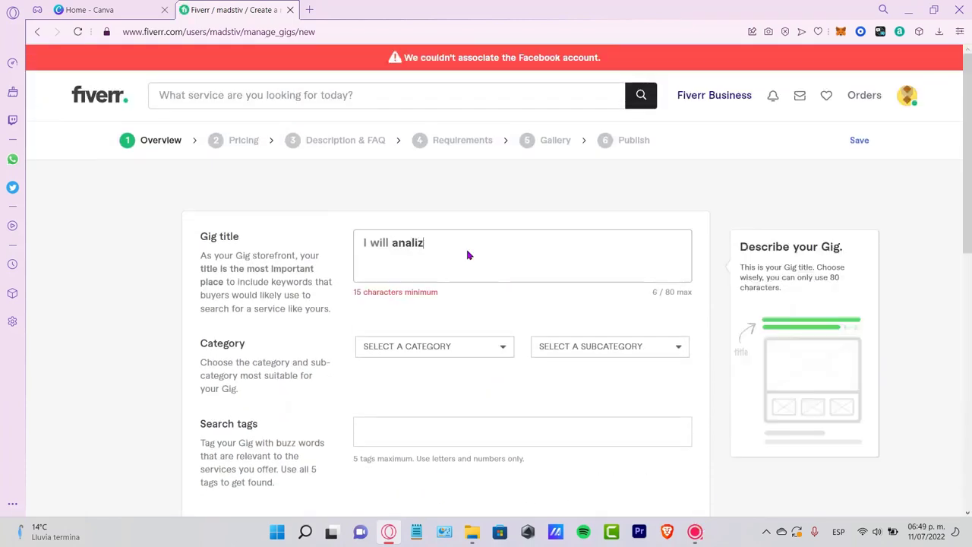
type("e your faceb")
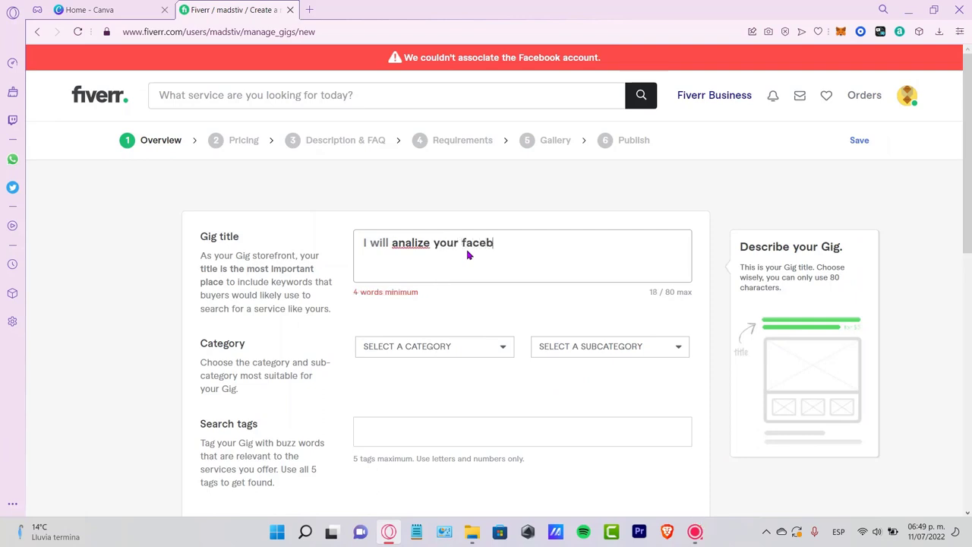
type("ook ads")
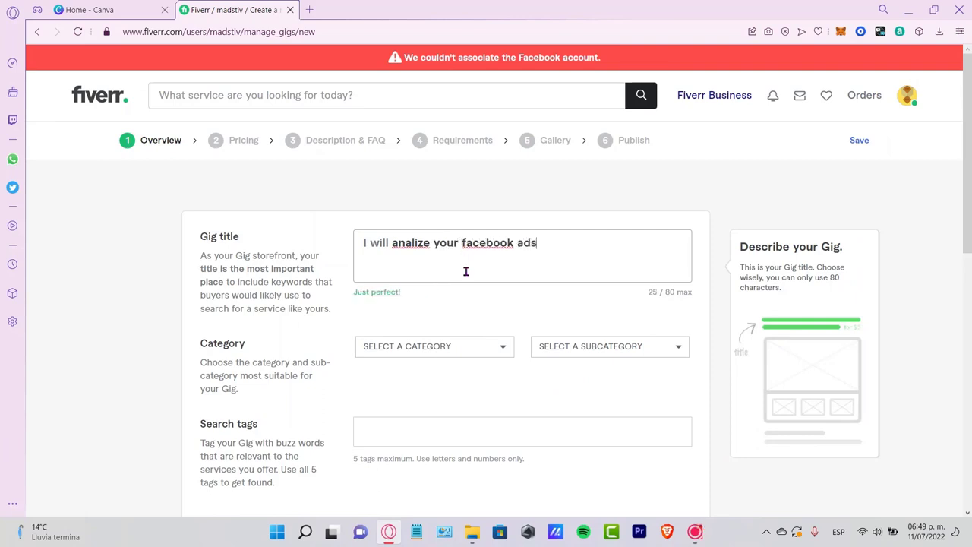
left_click(466, 346)
left_click(465, 393)
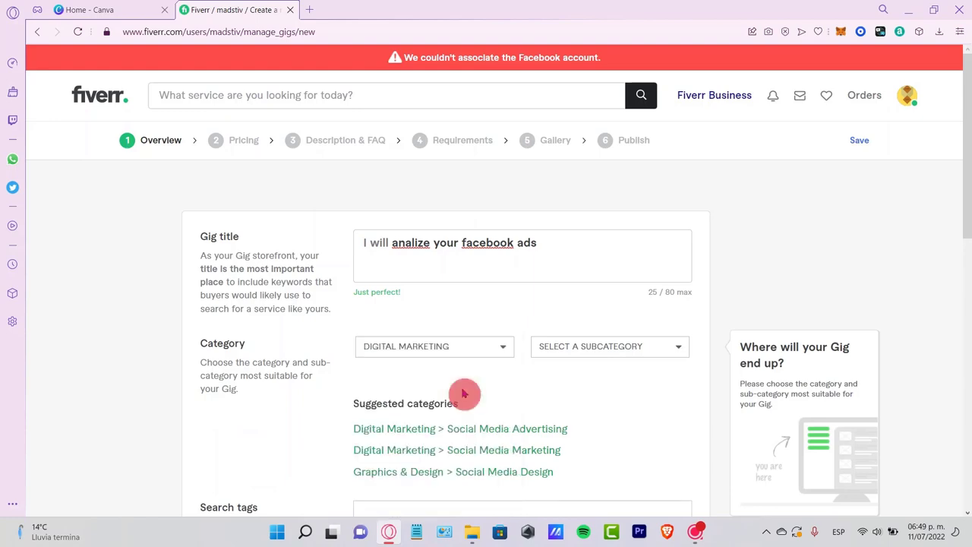
- Set the gig's subcategory to Social Media Advertising and open the service type options
left_click(566, 353)
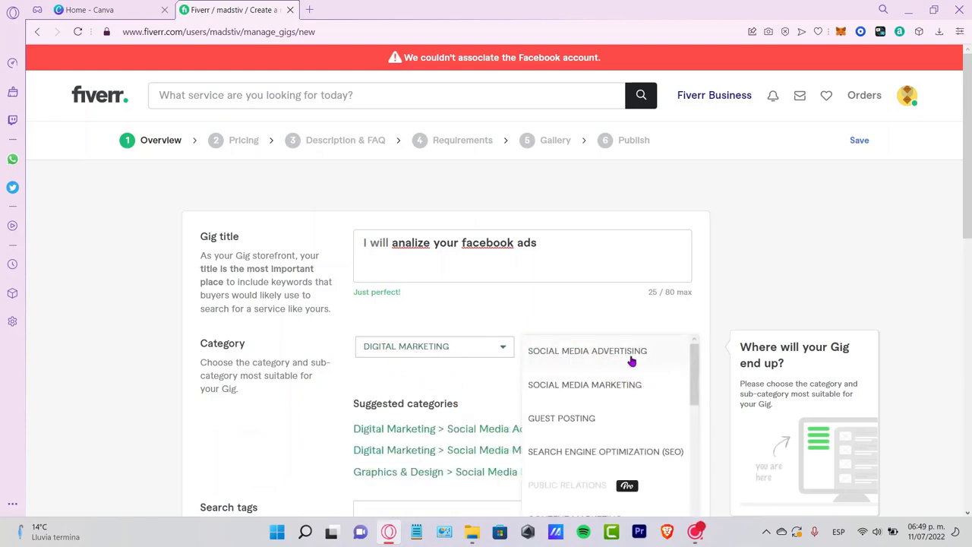
left_click(631, 352)
scroll(655, 388, "down", 3)
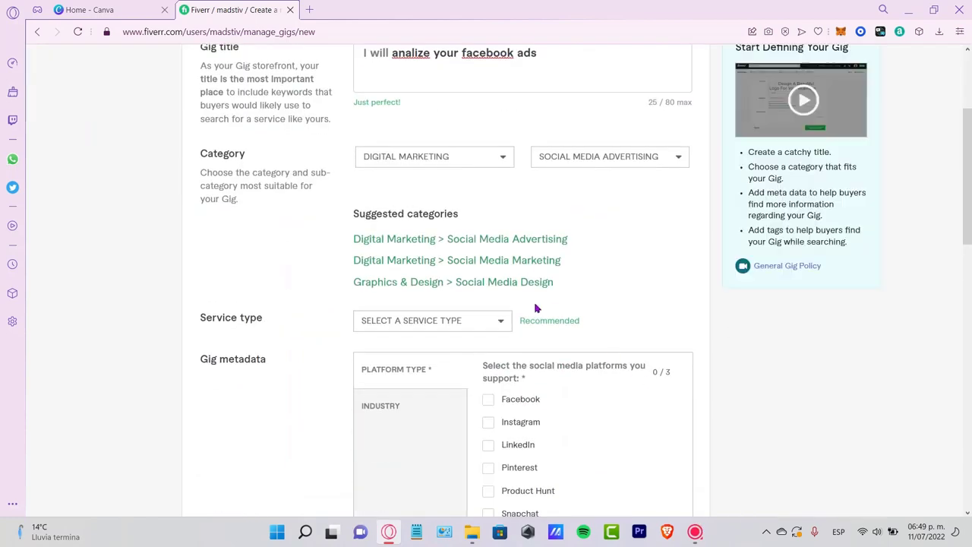
left_click(456, 325)
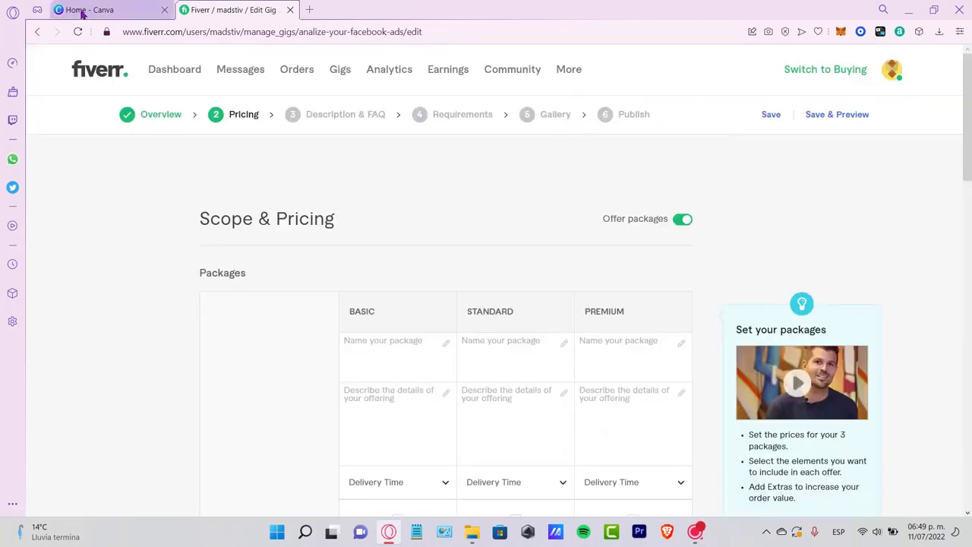
- Switch to Canva, clear the help search, and browse the menus and suggested design types on the home page
left_click(86, 15)
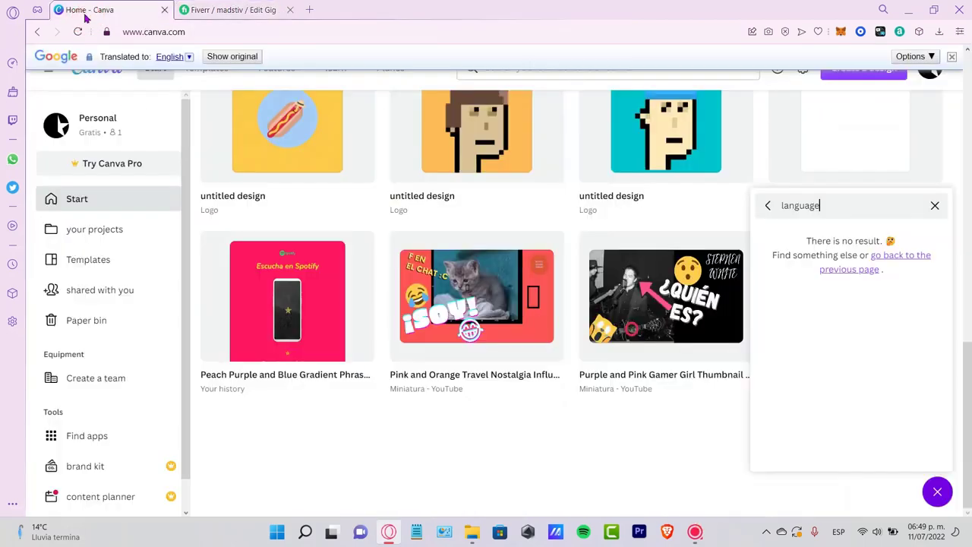
left_click(937, 207)
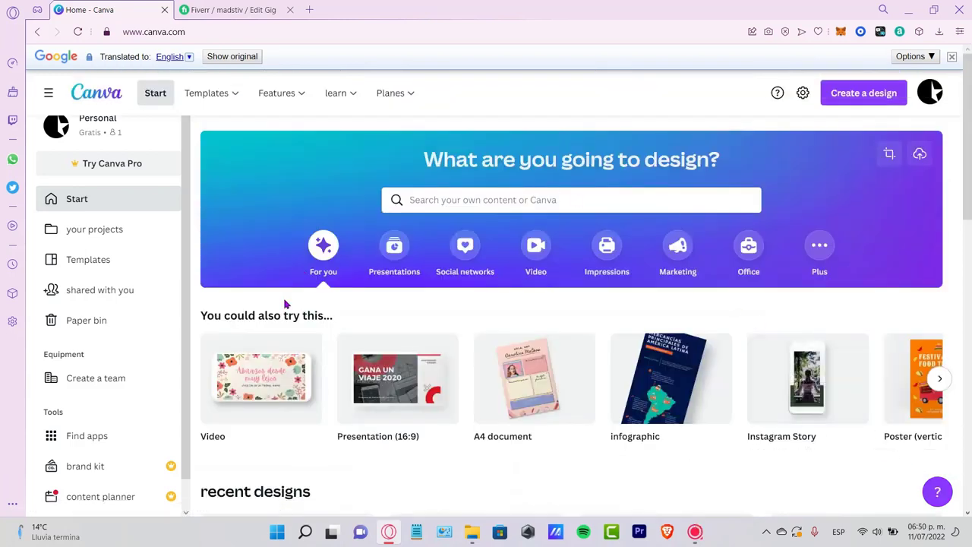
mouse_move(264, 98)
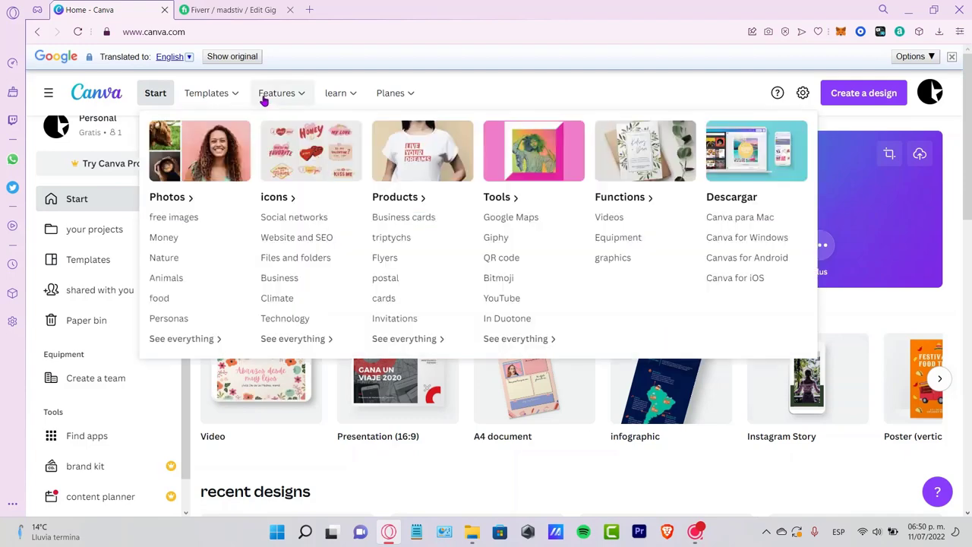
mouse_move(221, 99)
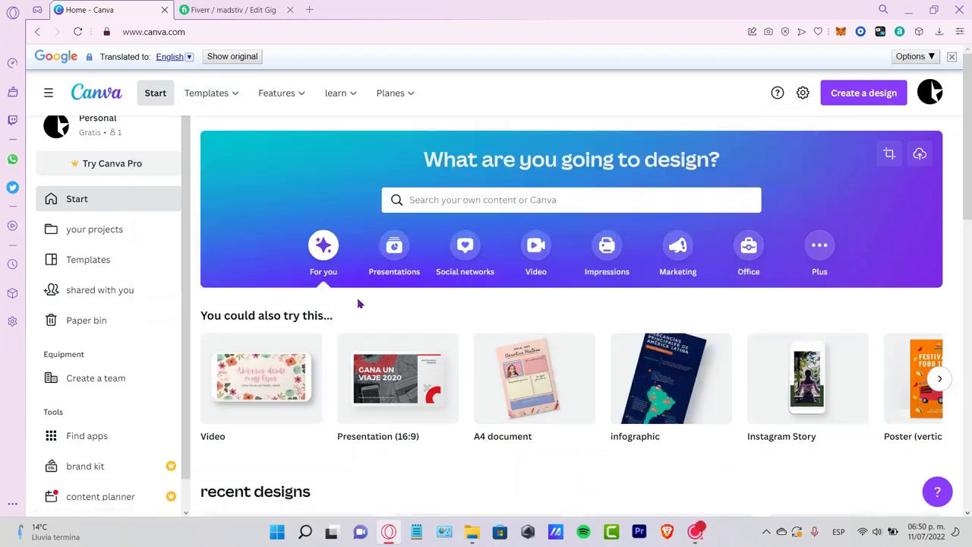
left_click(942, 385)
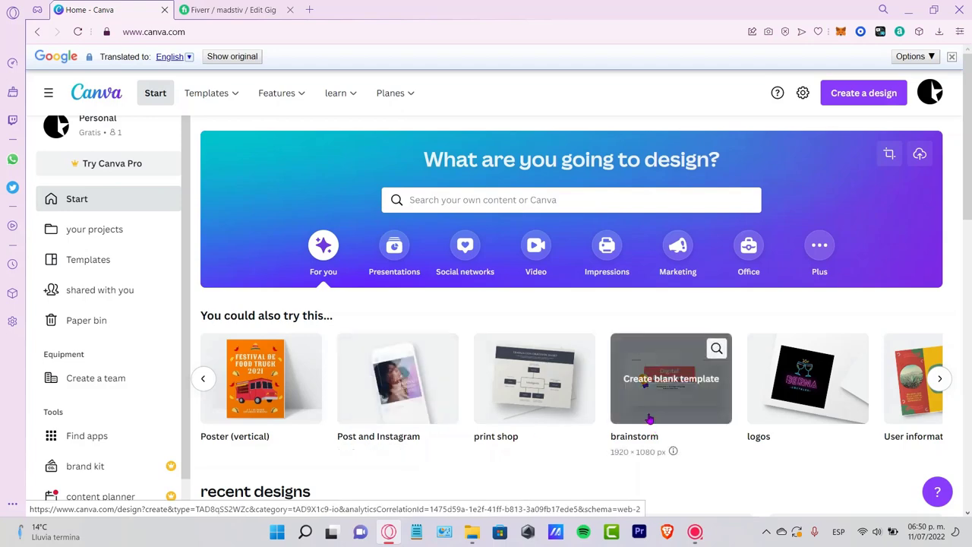
left_click(938, 382)
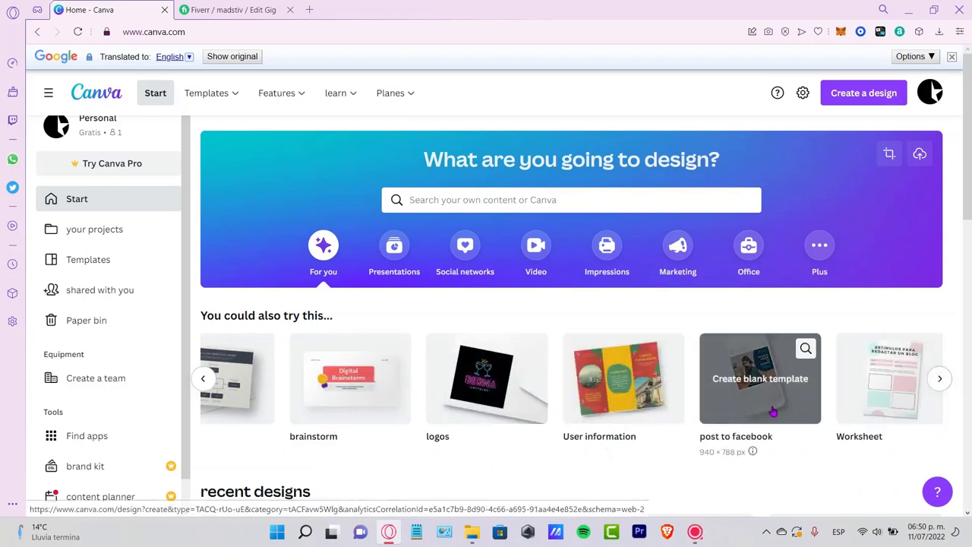
- Create a new Presentation (16:9) design at 1920 × 1080 px and translate the editor page into English
left_click(878, 99)
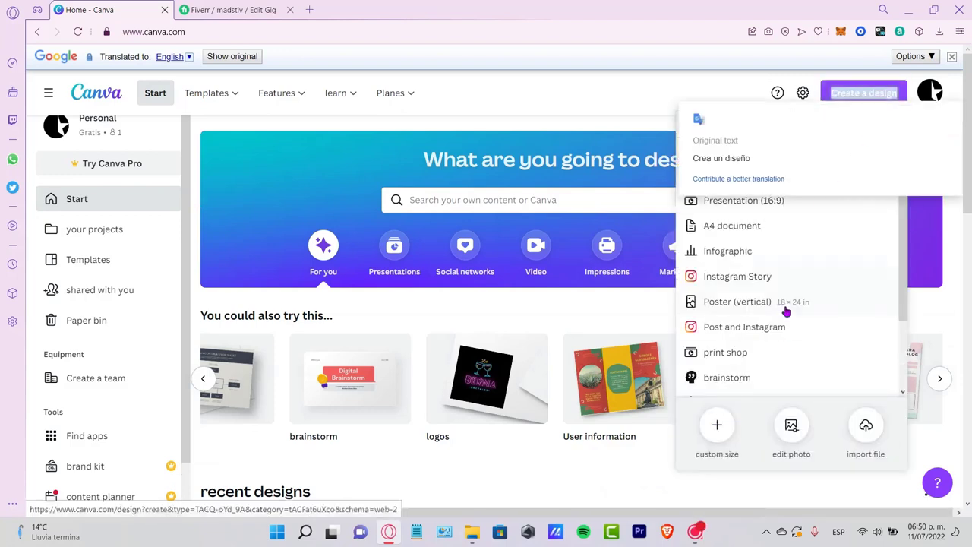
left_click(717, 432)
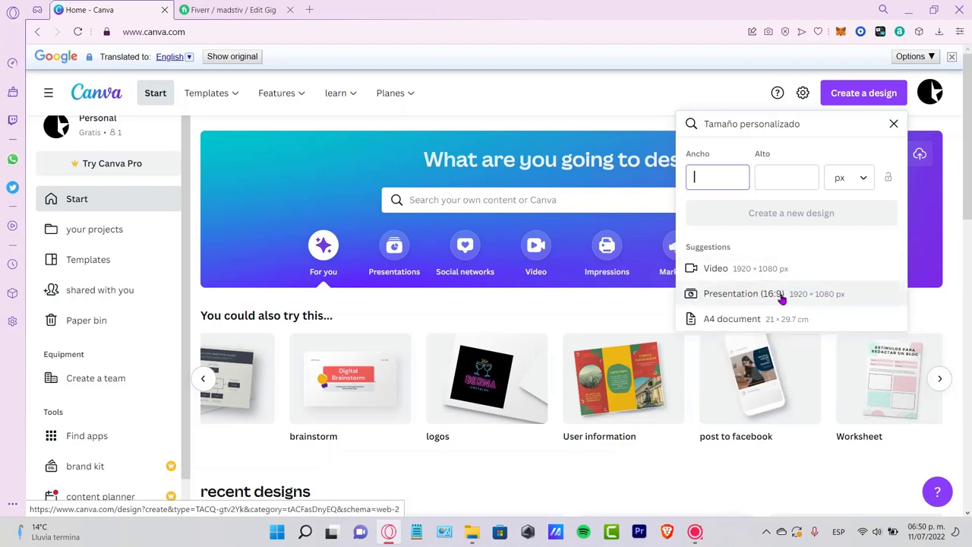
left_click(782, 300)
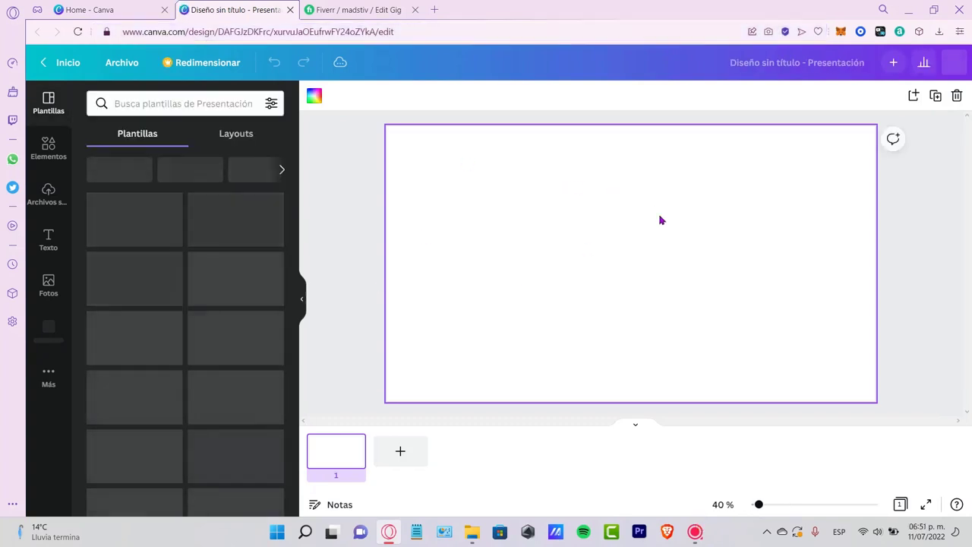
right_click(580, 331)
left_click(577, 314)
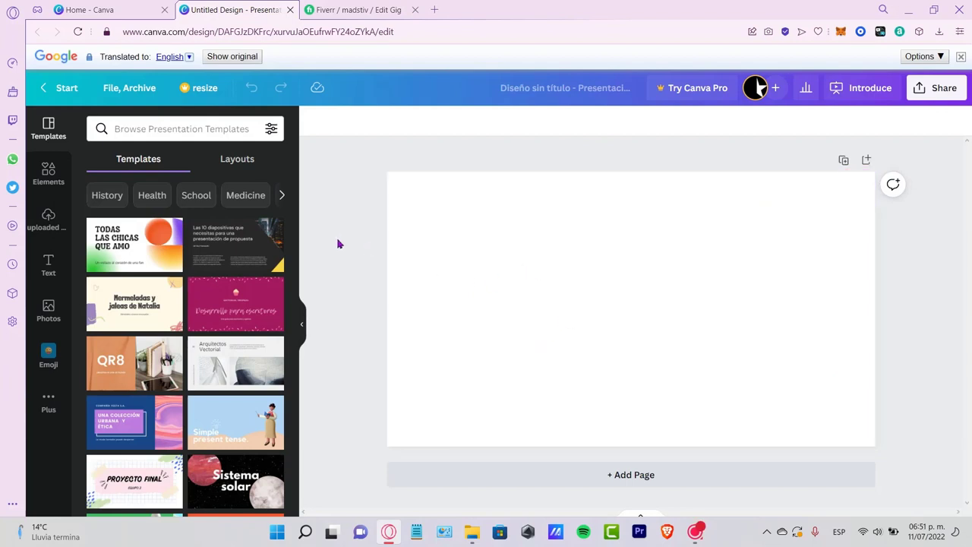
- Search the templates for "marketing" and apply the cover page of the yellow and black Virtual Assistant Marketing Presentation
left_click(243, 130)
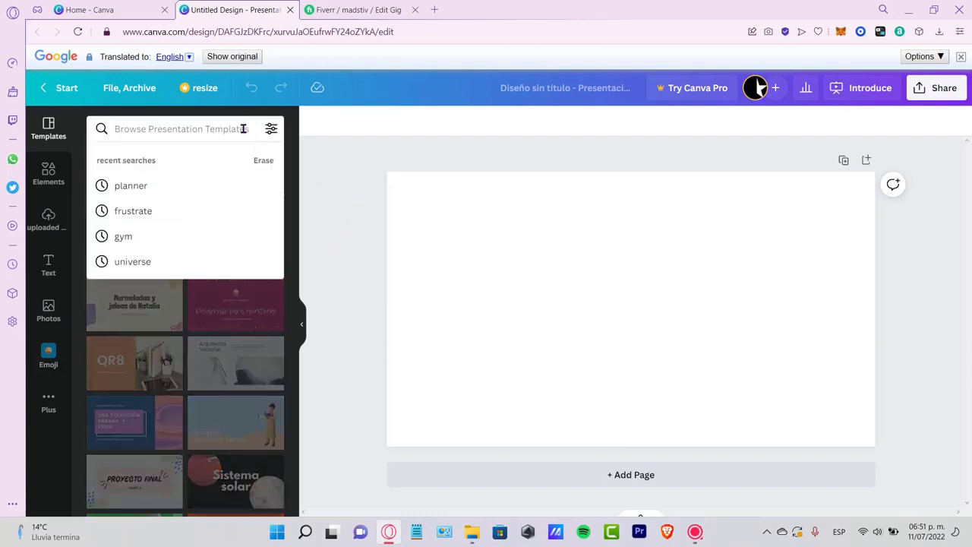
type("marketing")
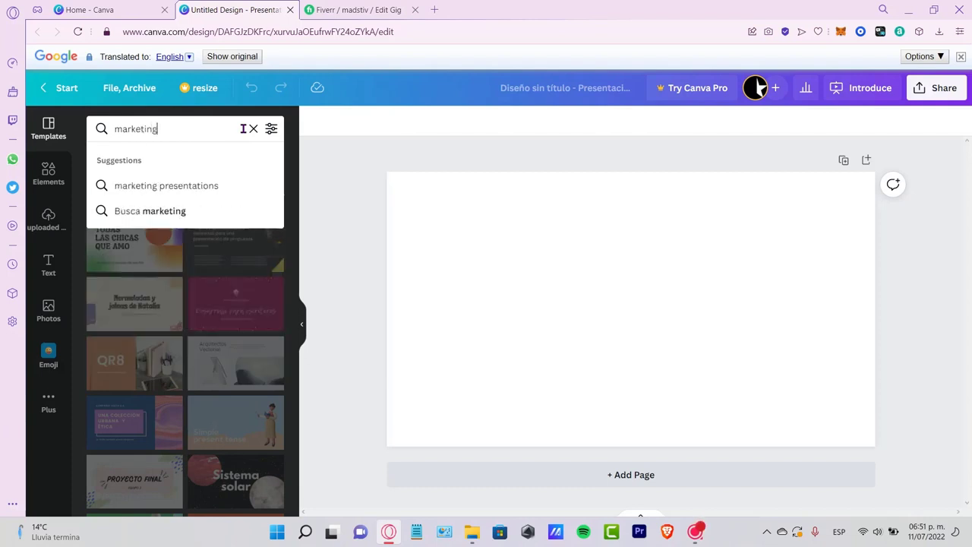
key("Return")
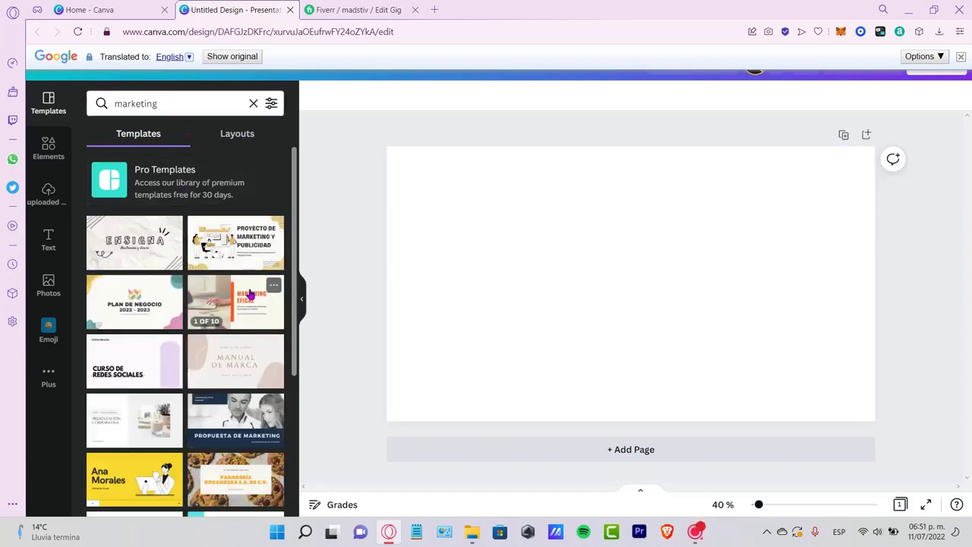
scroll(283, 328, "down", 3)
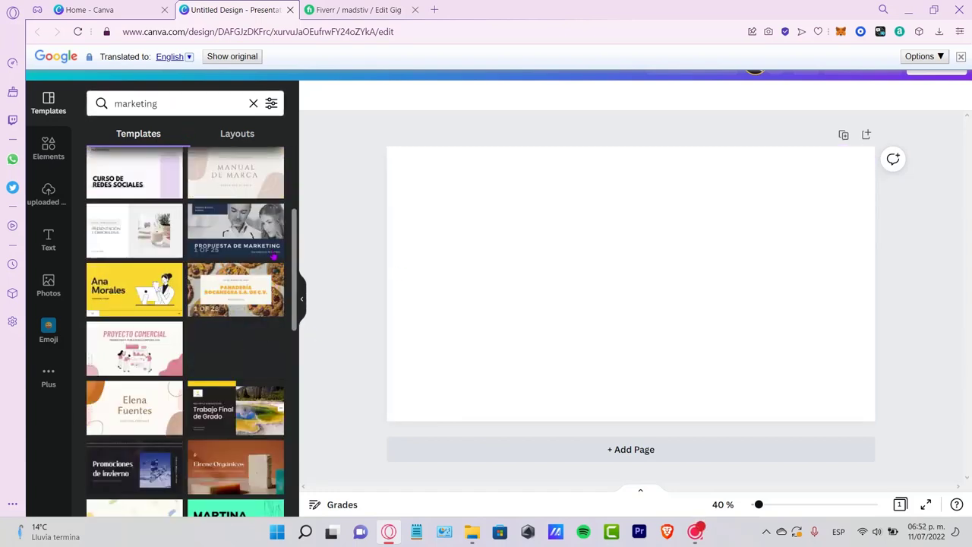
left_click(120, 291)
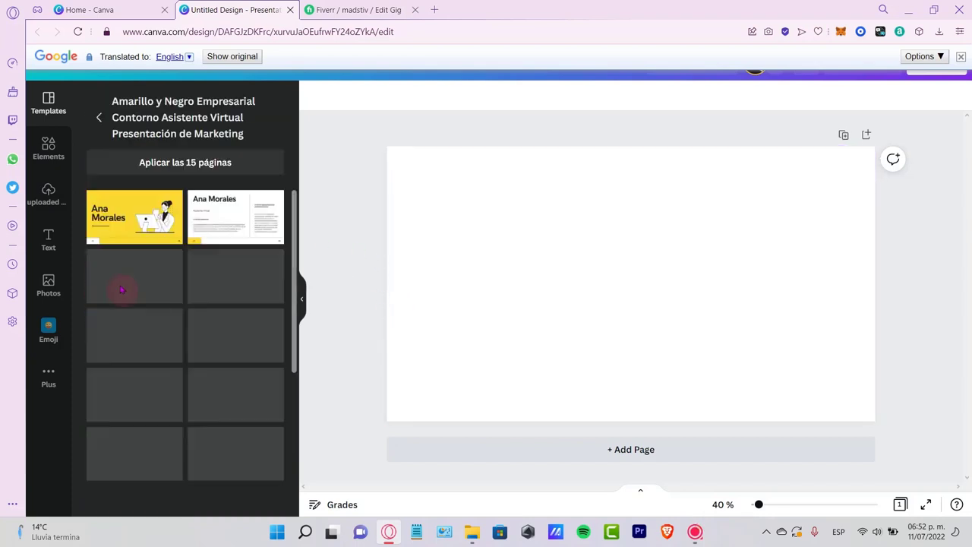
left_click(136, 218)
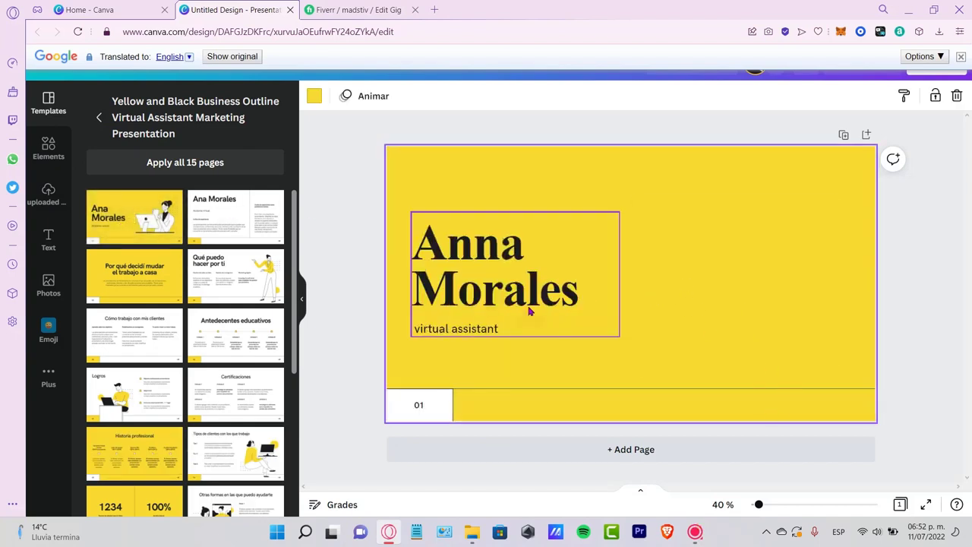
- Delete the large name title and the "virtual assistant" subtitle from the cover page
left_click(577, 325)
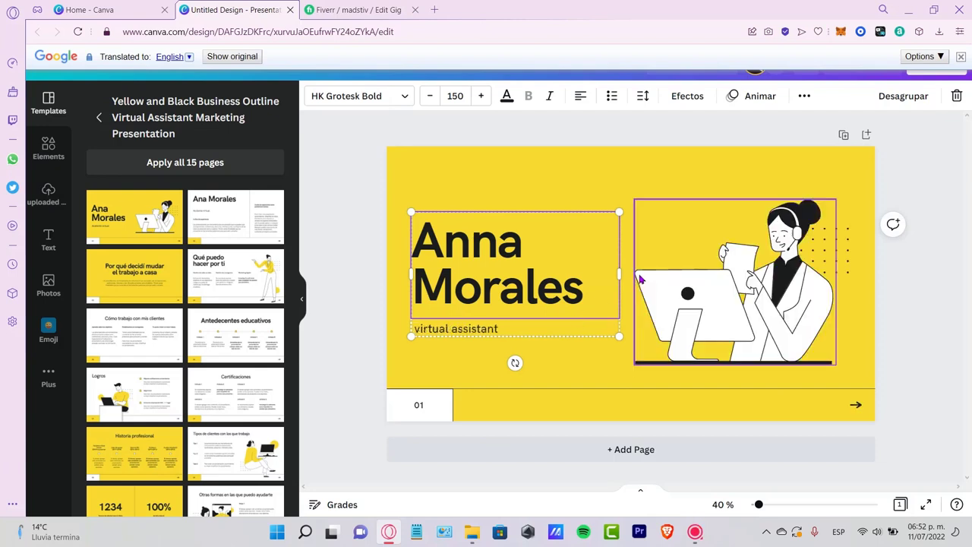
key("Delete")
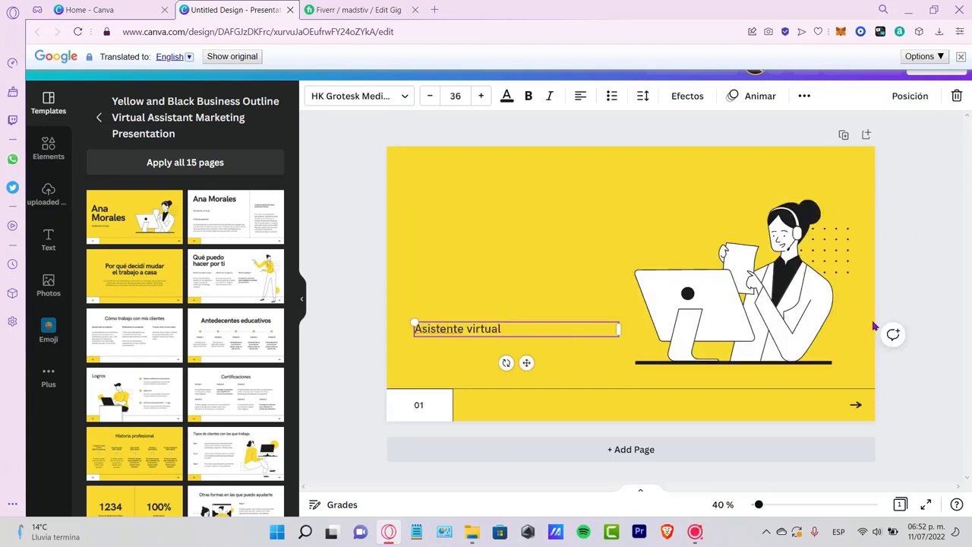
left_click(940, 285)
left_click(499, 331)
key("Delete")
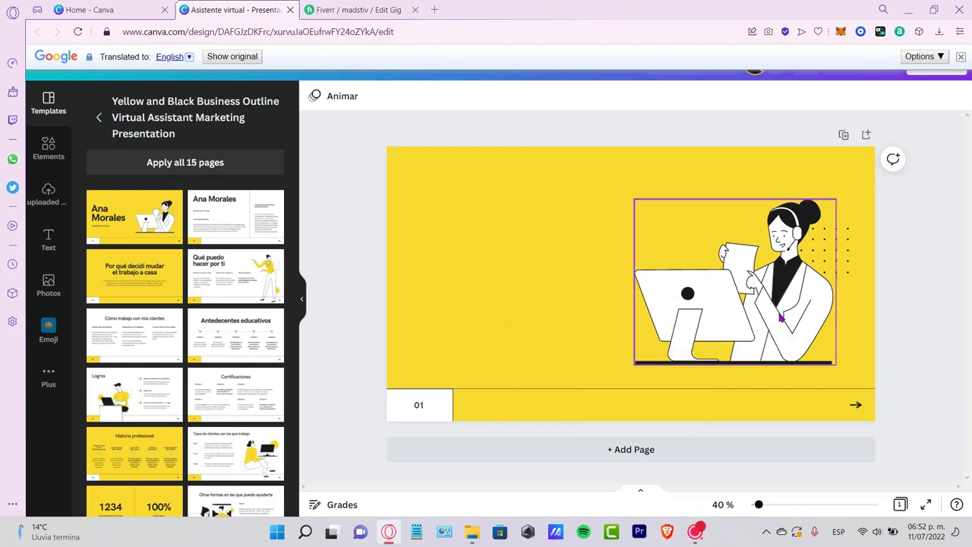
- Move the headset woman illustration to the page's left half, enlarge it slightly, and shift the dot grid toward the upper edge
left_click_drag(781, 319, 580, 330)
left_click_drag(616, 200, 643, 187)
left_click_drag(813, 255, 812, 195)
left_click(921, 158)
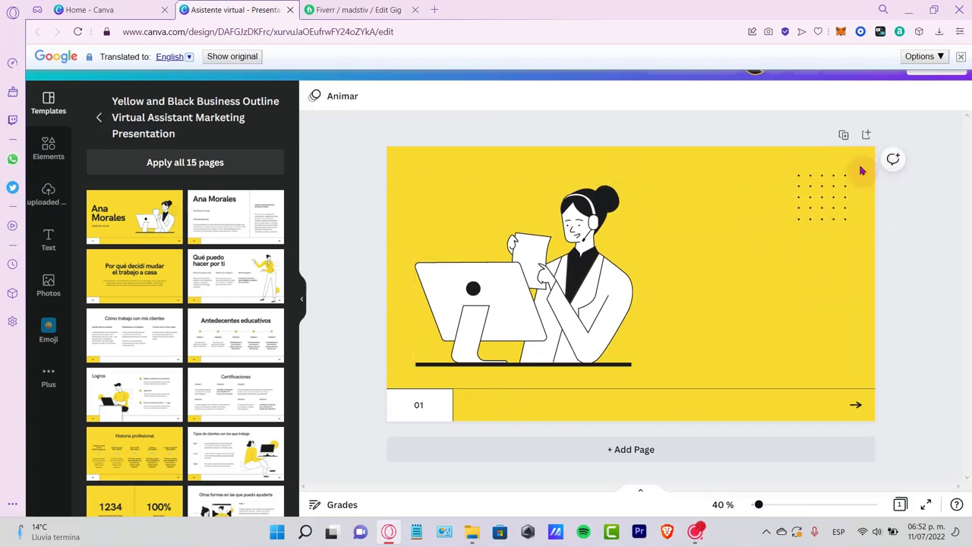
- Search the elements for "analizar" and add the illustration of a woman at a desk with charts to the page
left_click(45, 152)
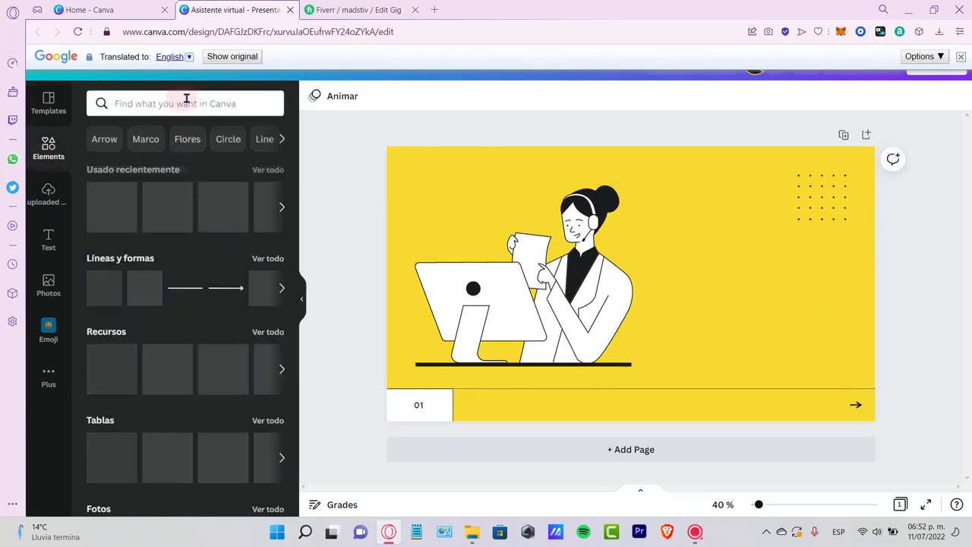
left_click(186, 101)
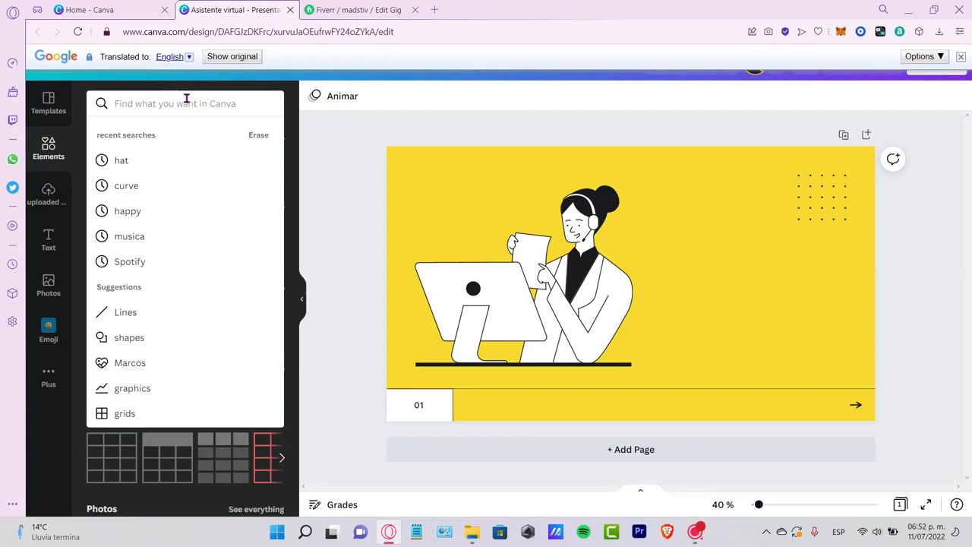
type("anal")
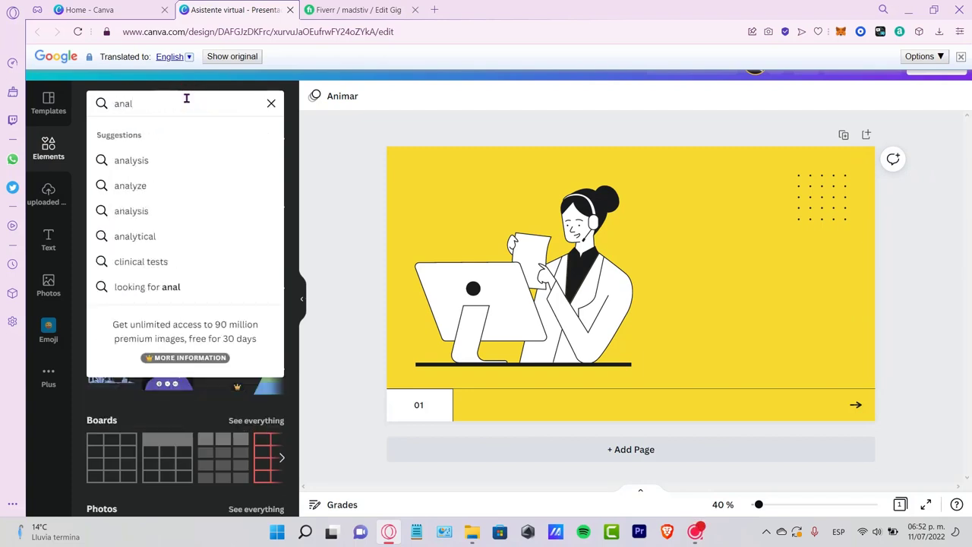
left_click(144, 186)
left_click(190, 286)
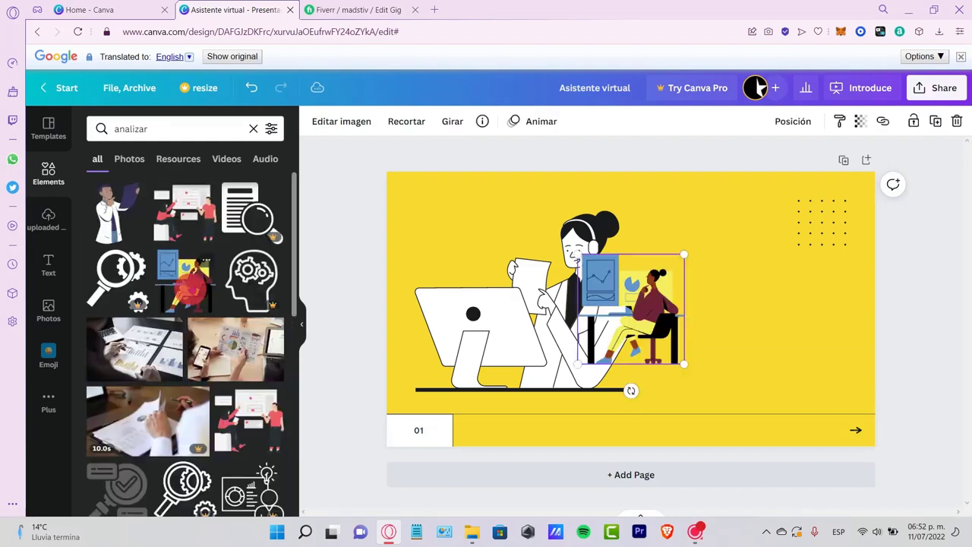
left_click_drag(653, 323, 733, 314)
- Delete the headset woman illustration and place the enlarged desk-and-charts illustration in the left half of the page
left_click(587, 306)
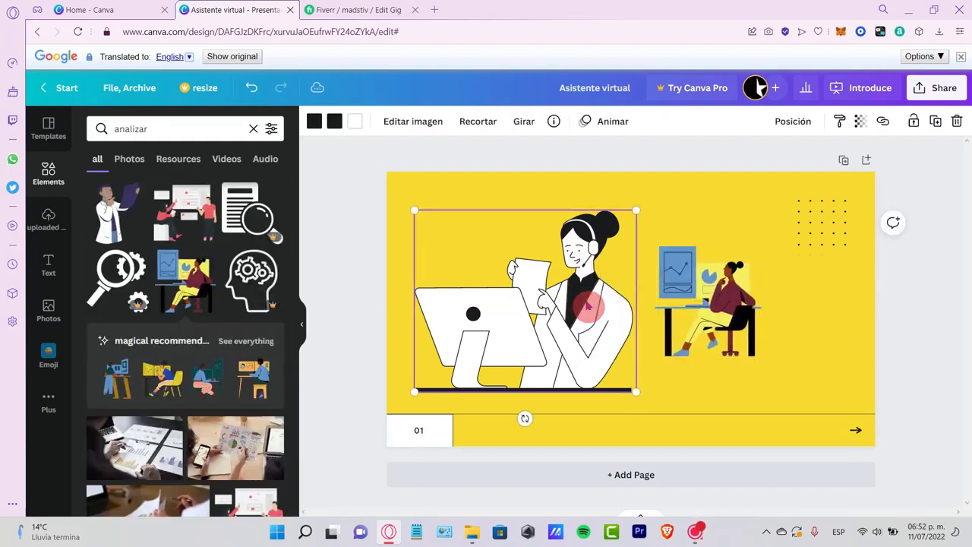
key("Delete")
left_click_drag(721, 280, 494, 319)
left_click_drag(531, 257, 601, 192)
left_click_drag(559, 247, 558, 231)
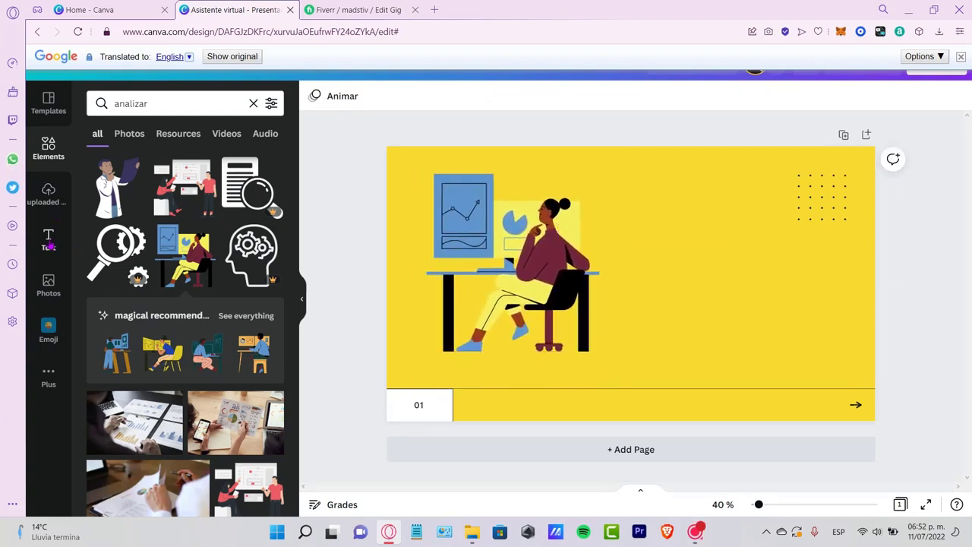
- Search the elements for "facebook" and place the round blue Facebook logo in the upper right part of the page
double_click(172, 103)
type("faceb")
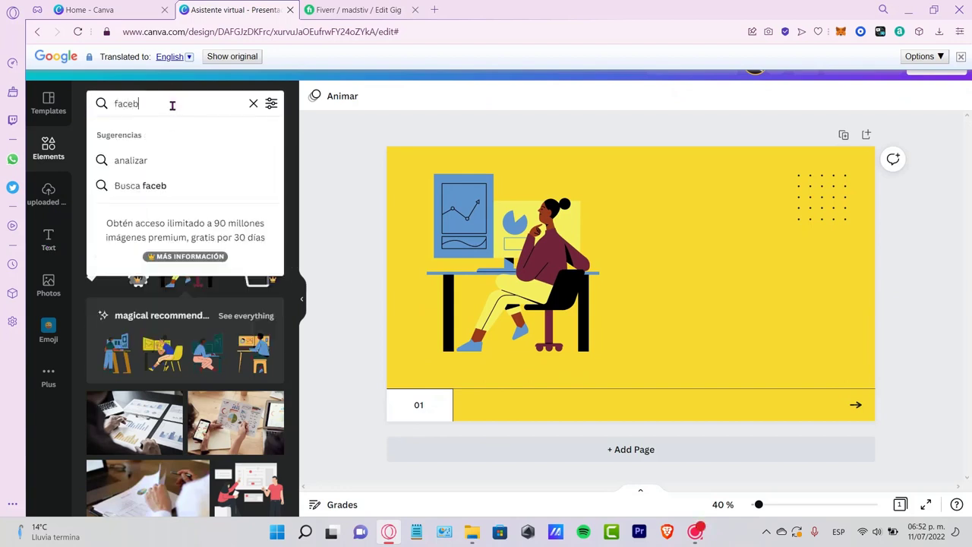
type("ook")
key("Return")
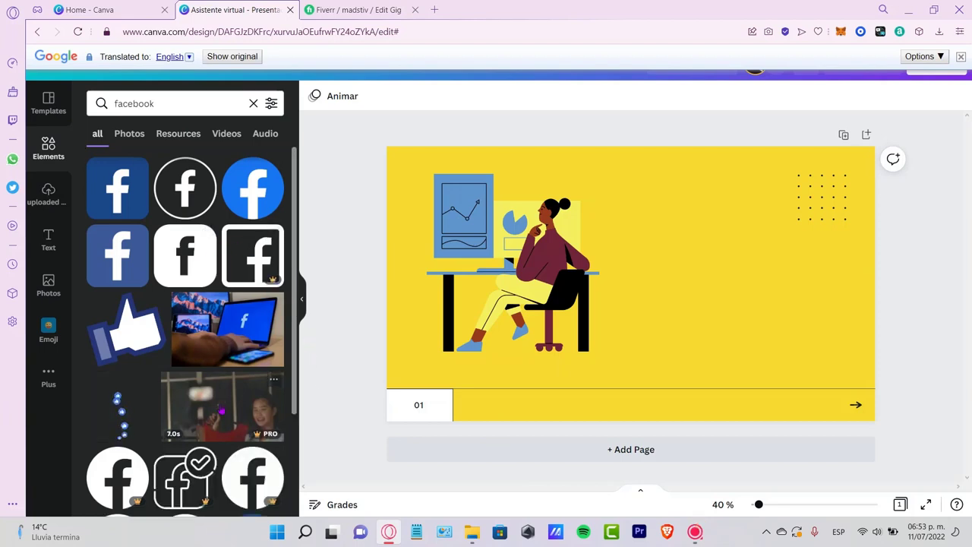
left_click(252, 188)
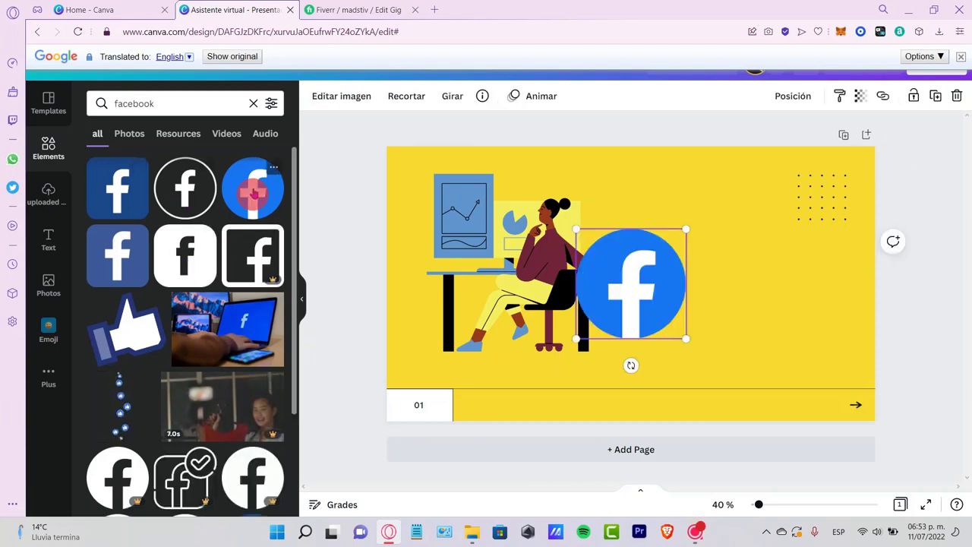
left_click_drag(636, 280, 737, 225)
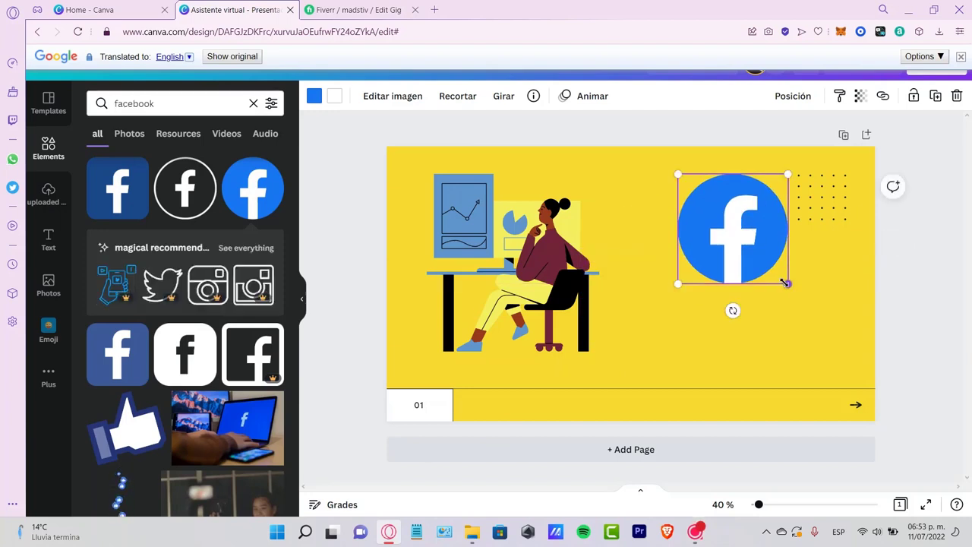
- Shrink the Facebook logo, move it into the page's upper right corner, and move the dot grid to the lower right
left_click_drag(787, 282, 770, 265)
left_click_drag(743, 232, 830, 245)
left_click_drag(803, 176, 684, 200)
left_click_drag(836, 227, 831, 199)
left_click_drag(703, 212, 822, 346)
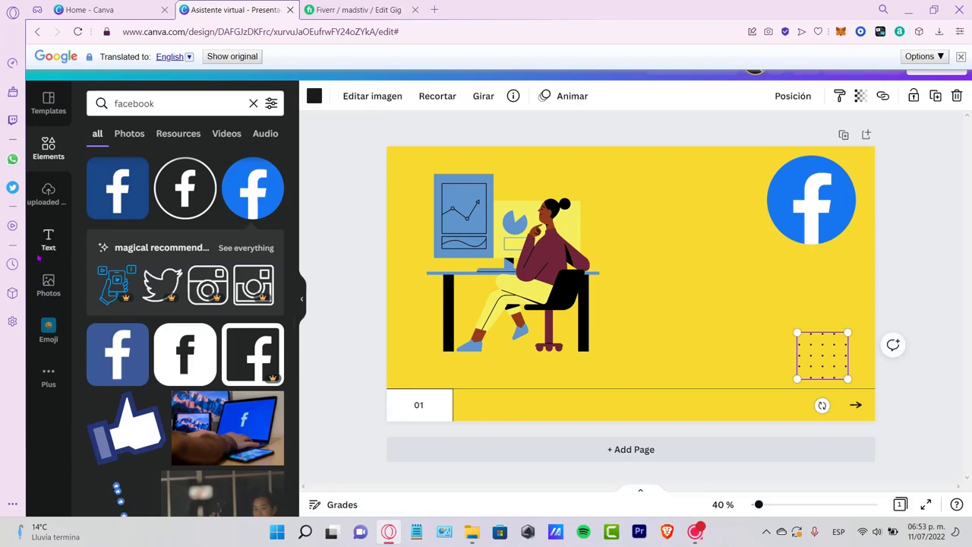
- Add the purple "PLAY" font combination to the page and change its text to "YOUR AD ANALYZED BY ME"
left_click(49, 249)
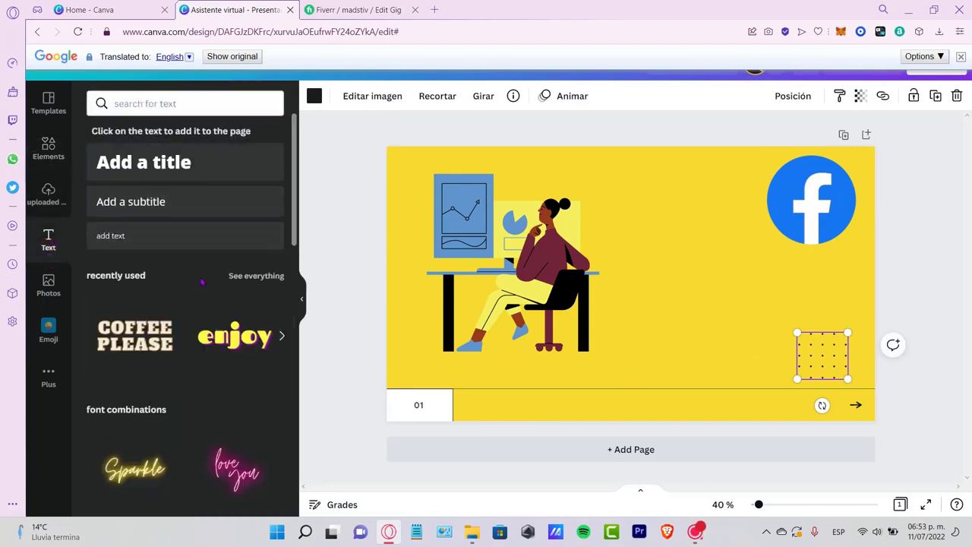
scroll(183, 362, "down", 3)
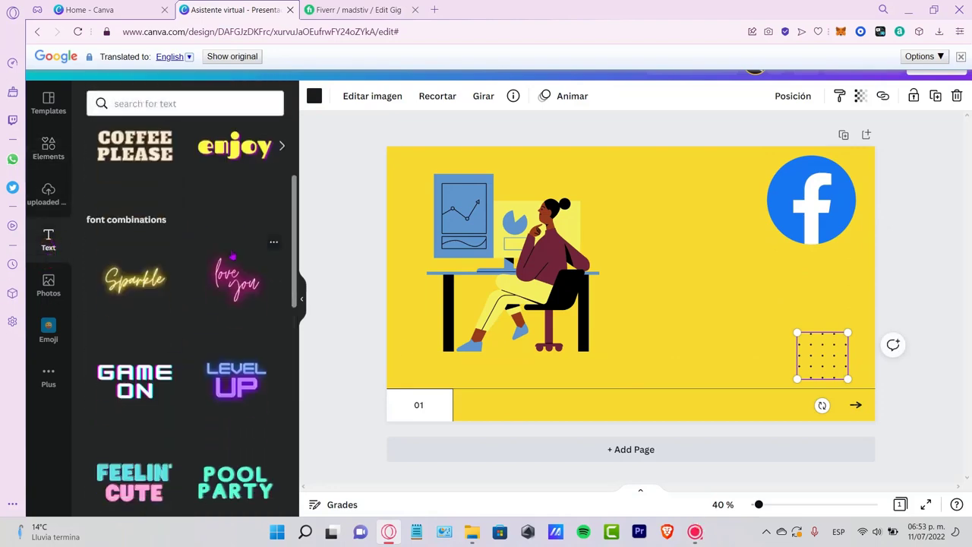
scroll(196, 300, "down", 3)
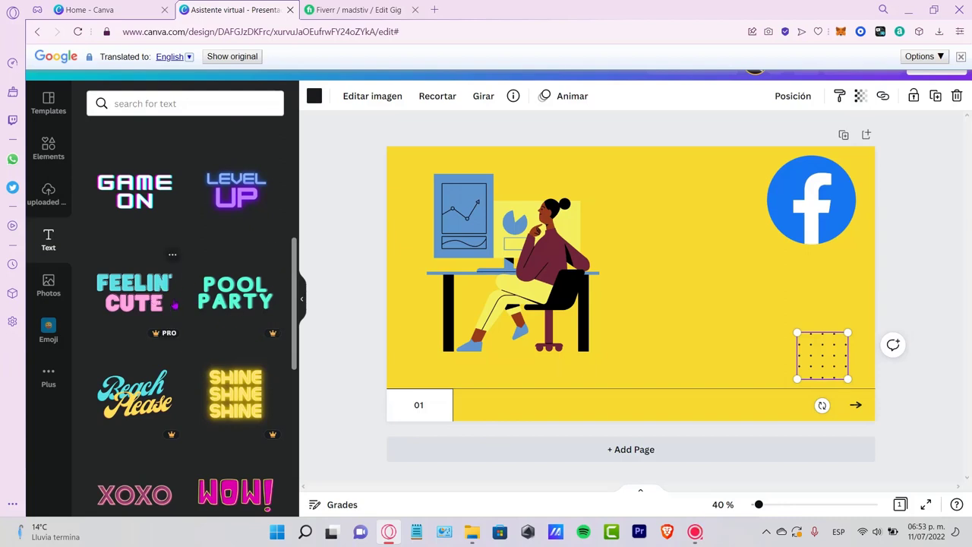
scroll(174, 304, "down", 3)
scroll(207, 326, "down", 3)
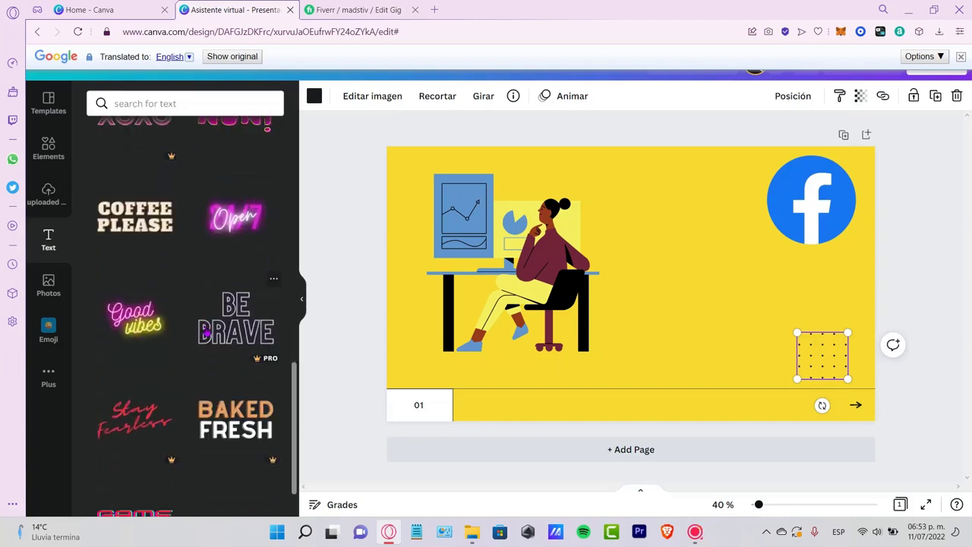
scroll(205, 326, "down", 1)
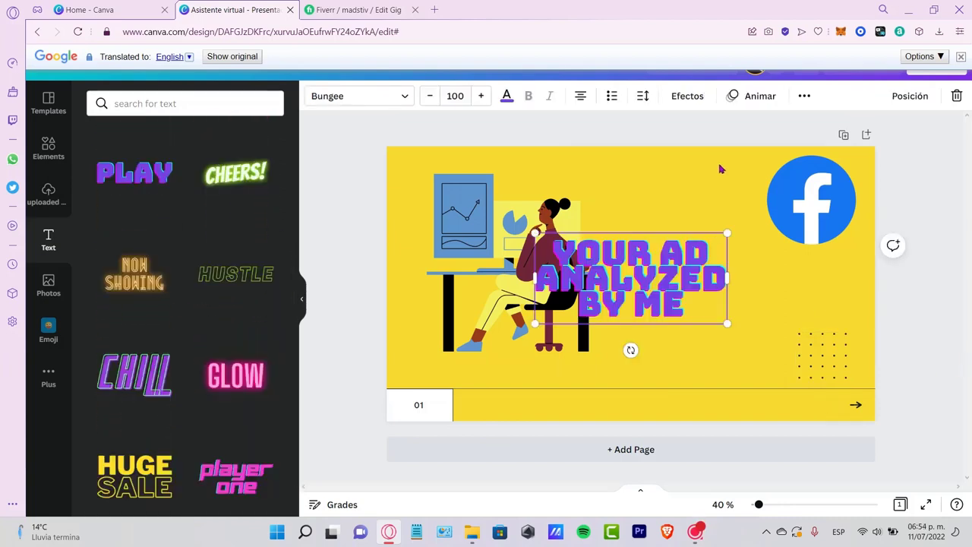
- Set the headline's line spacing to 0.87
left_click(644, 97)
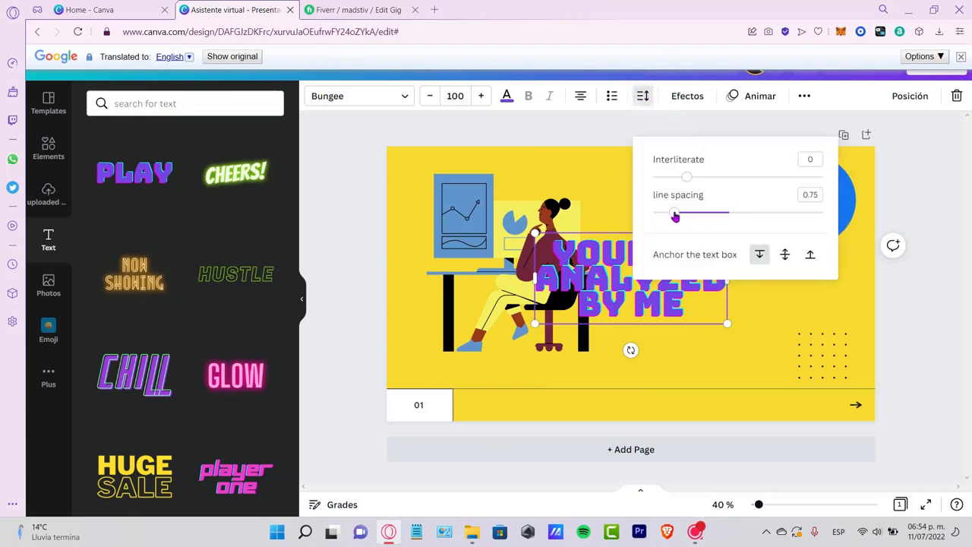
mouse_move(675, 216)
left_mouse_down()
mouse_move(691, 213)
mouse_move(684, 218)
left_mouse_up()
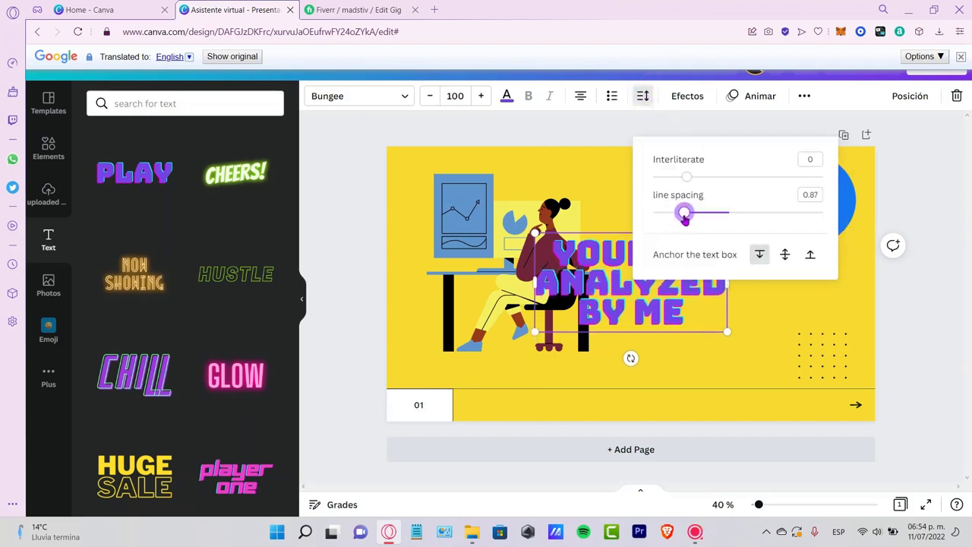
left_click(935, 291)
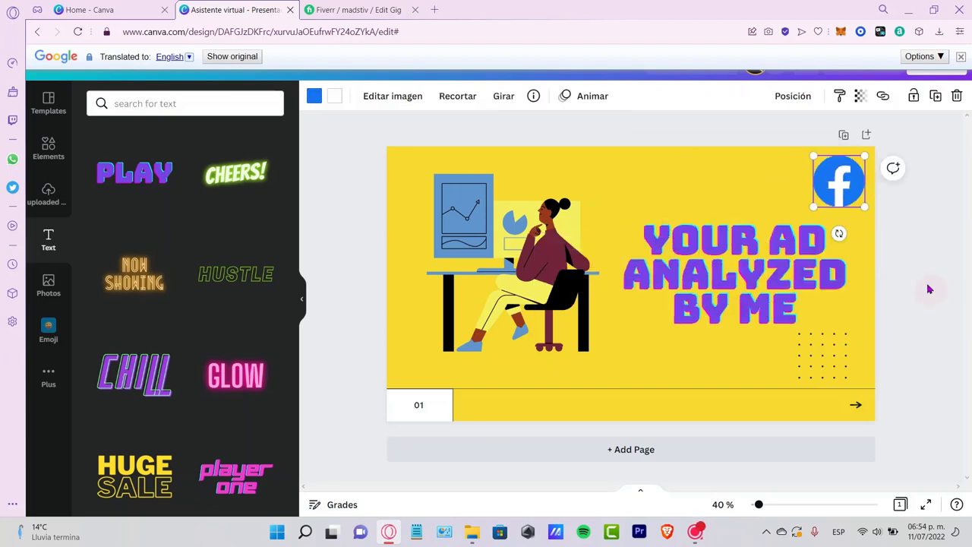
- Shrink the Facebook logo into the page's upper right corner and place the headline, enlarged to size 117, in the right half
left_click(934, 290)
left_click(738, 277)
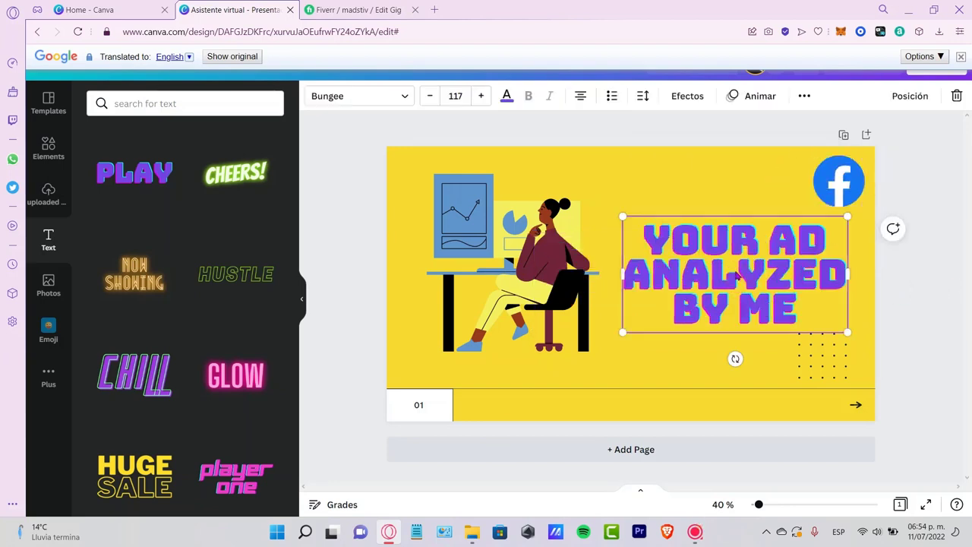
left_click(926, 400)
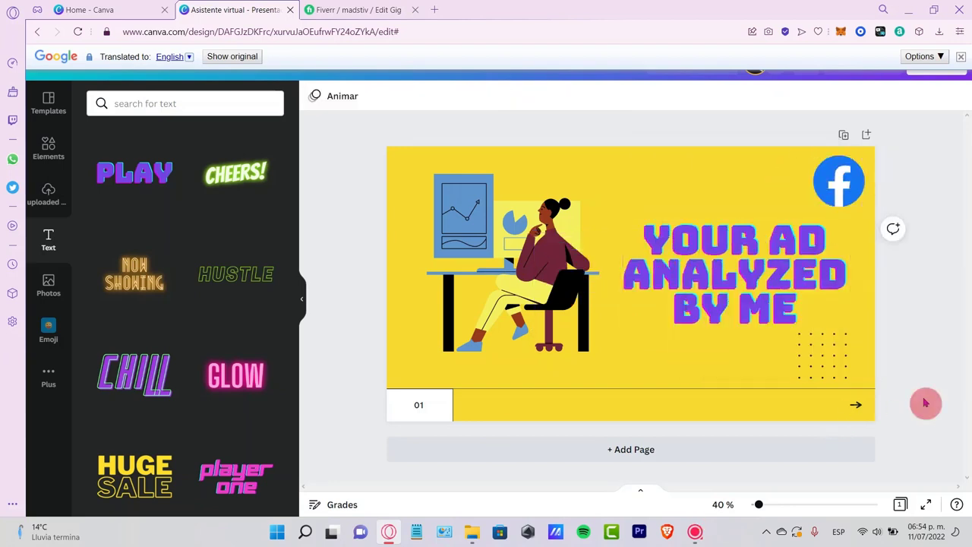
- Set the headline's text color to white
left_click(738, 310)
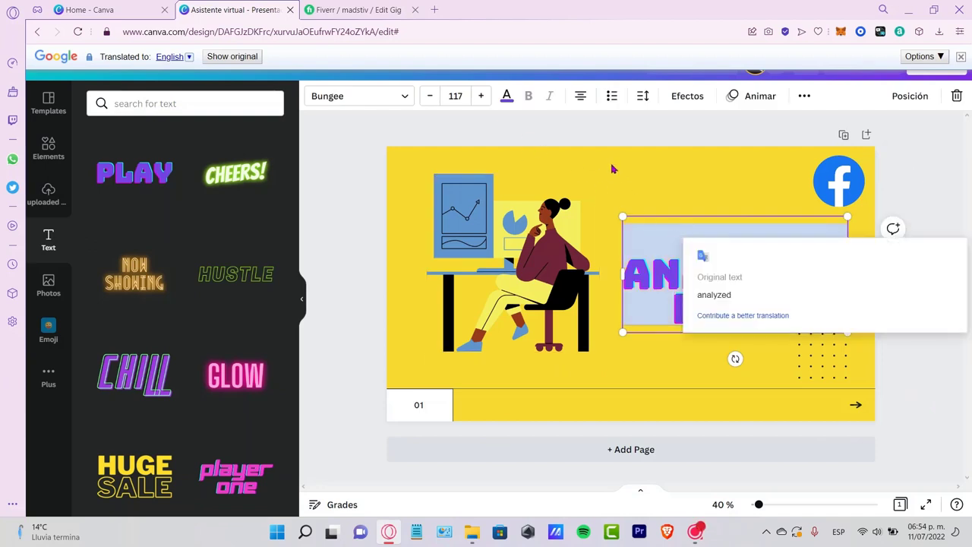
left_click(509, 100)
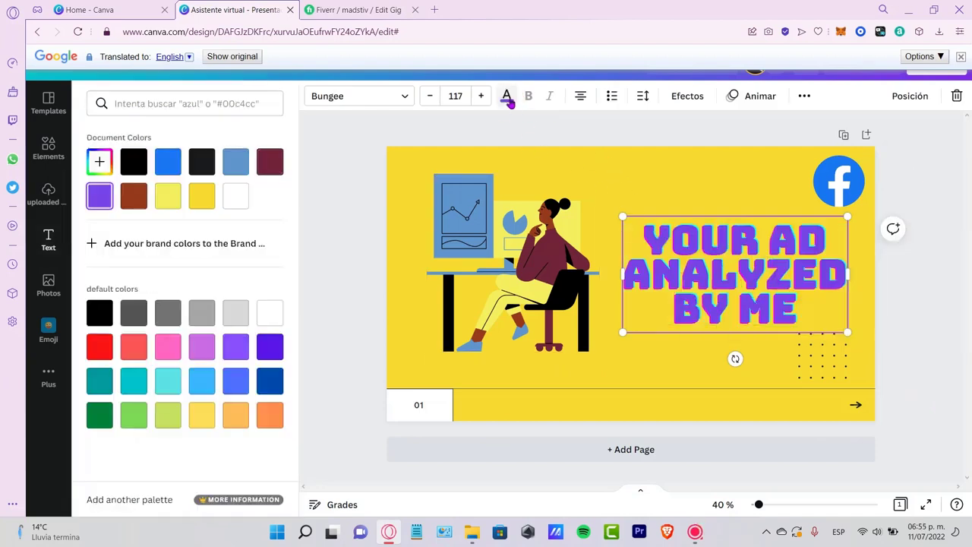
left_click(237, 199)
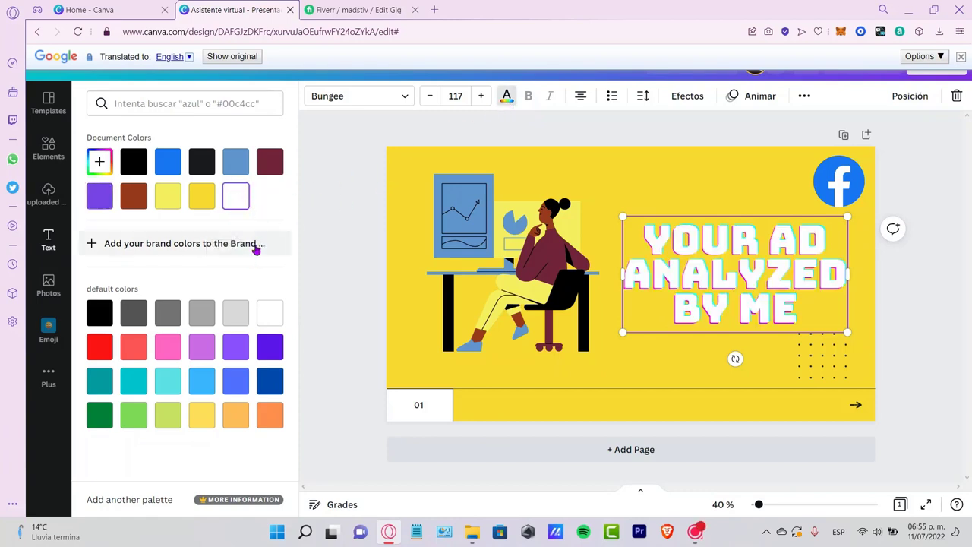
- Try the alternative distortion colors and the misaligned effect on the headline
left_click(692, 98)
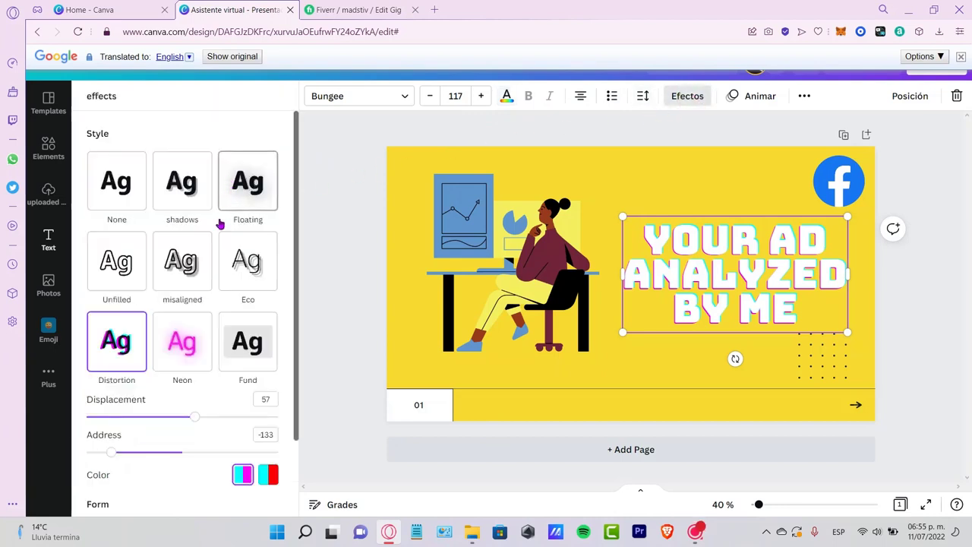
scroll(216, 406, "down", 2)
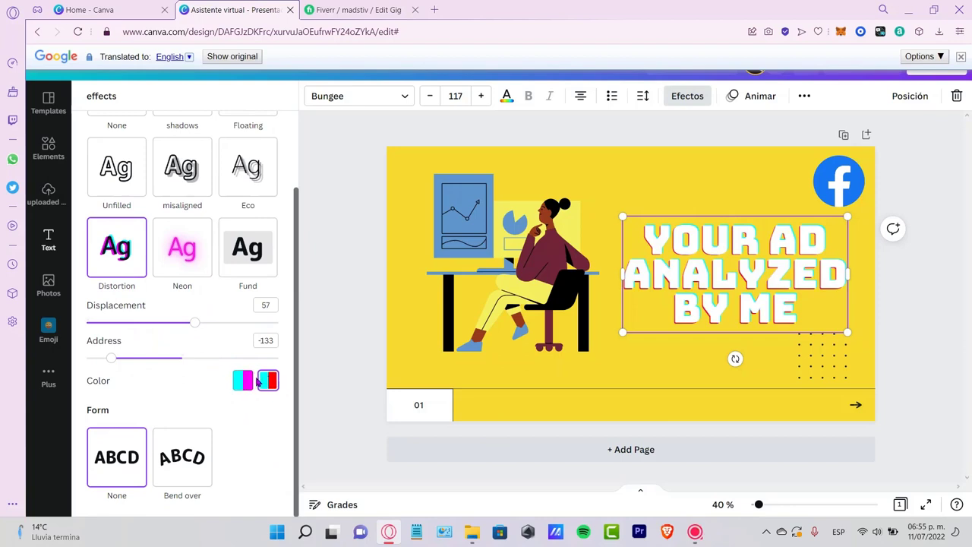
left_click(243, 381)
left_click(208, 187)
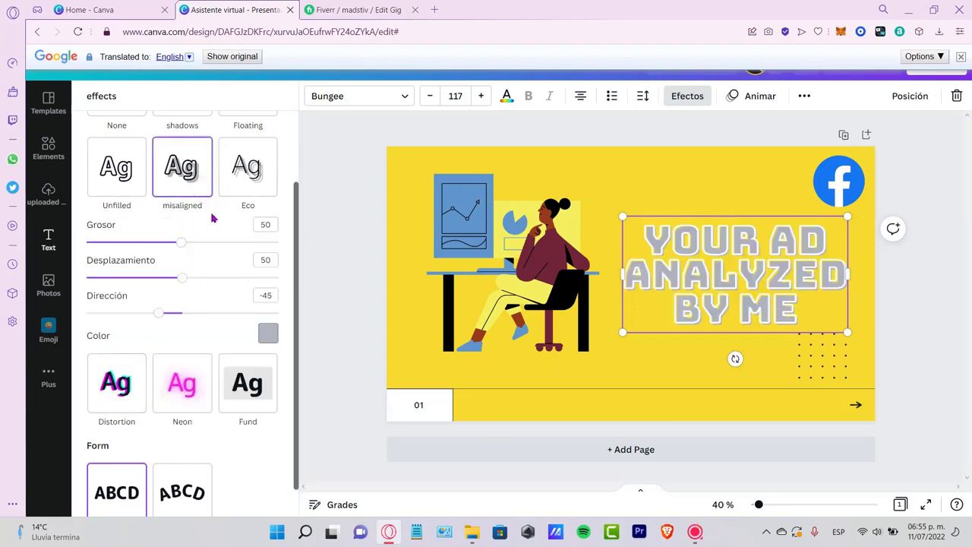
scroll(205, 190, "up", 2)
- Apply the shadows effect to the headline with white as the shadow color
left_click(187, 206)
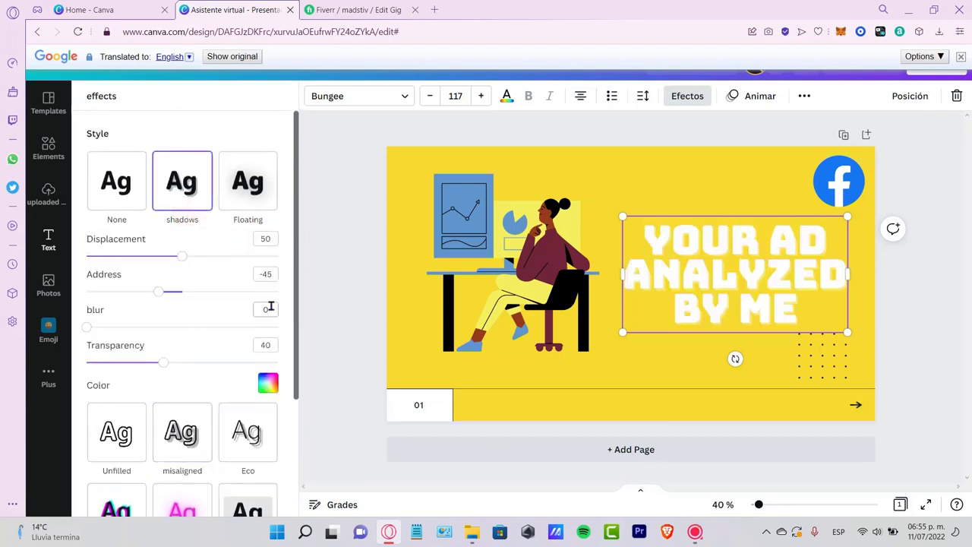
scroll(232, 415, "down", 3)
left_click(268, 218)
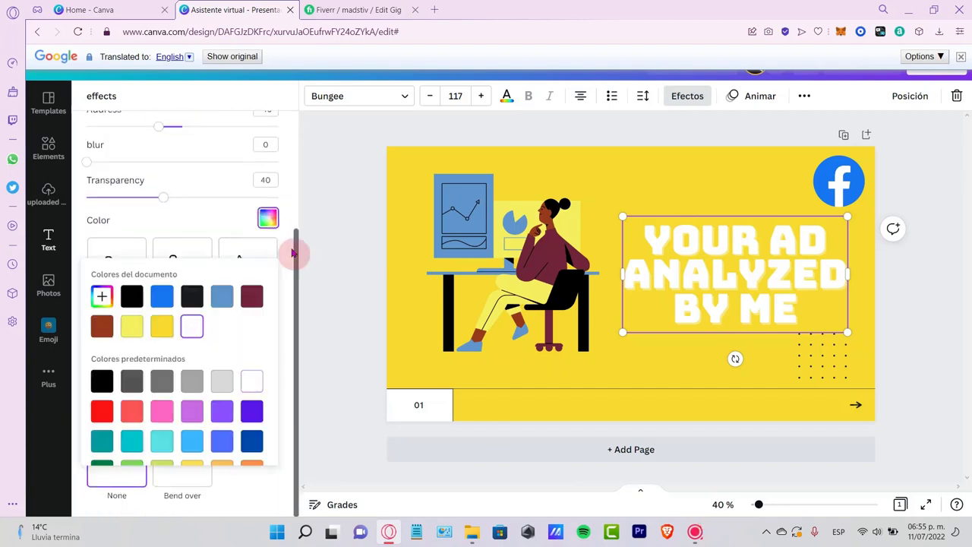
left_click(192, 296)
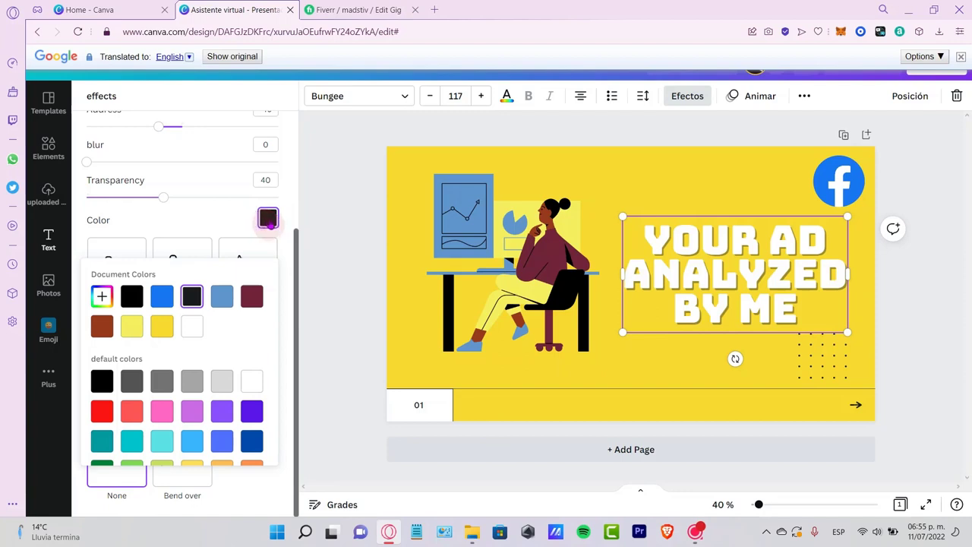
left_click(192, 326)
left_click(224, 230)
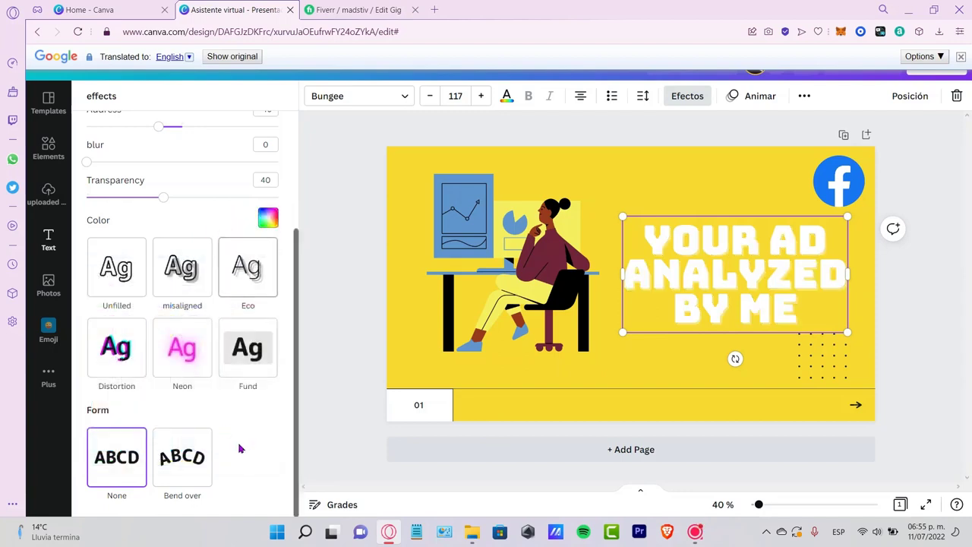
- Change the headline's text color to the near-black shade from the document colors
scroll(244, 450, "up", 1)
scroll(245, 449, "up", 2)
left_click(506, 96)
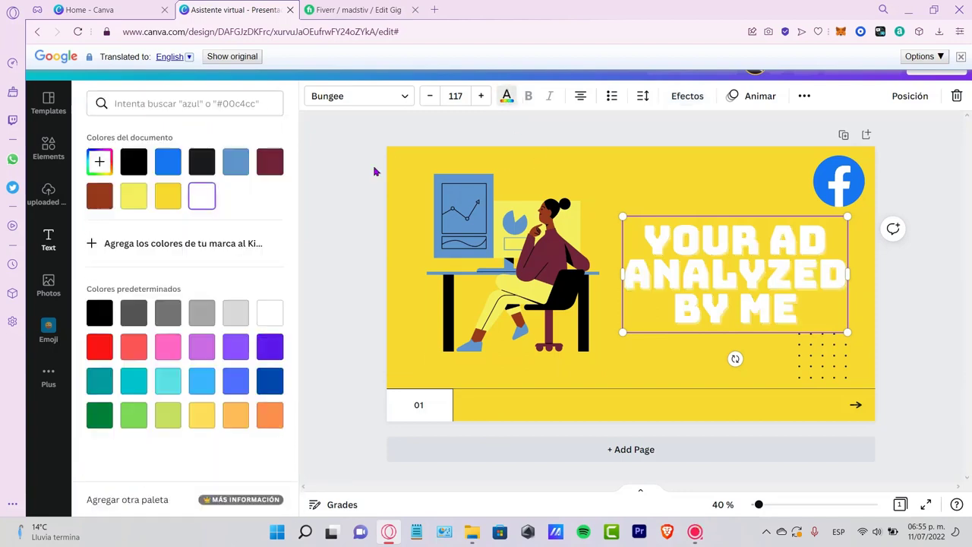
left_click(202, 161)
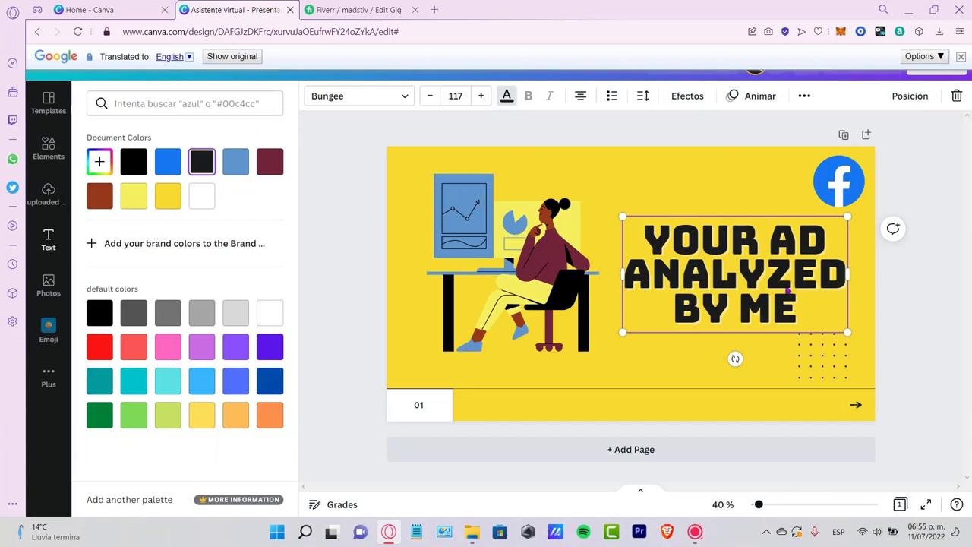
left_click(901, 295)
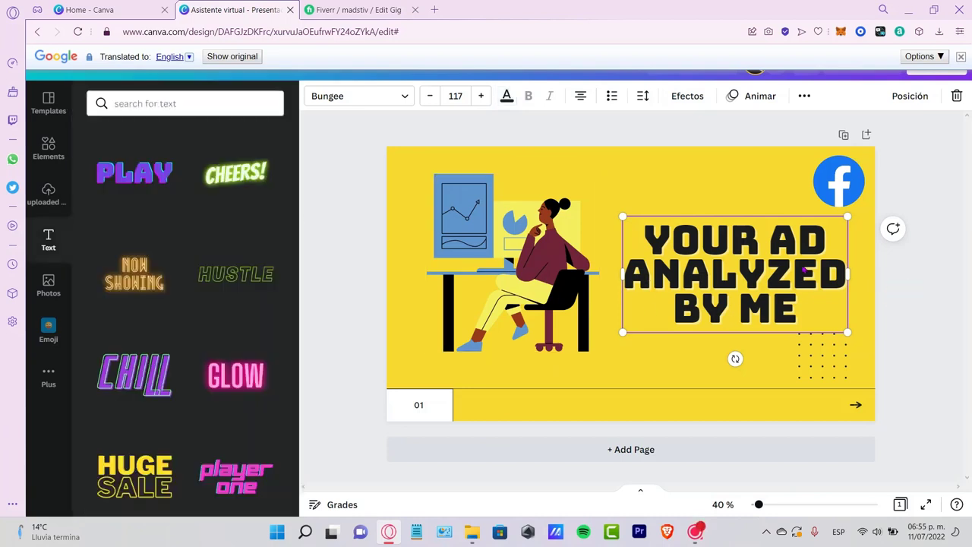
- Reduce the headline's font size to 100 and position it between the illustration and the dot grid
left_click(431, 98)
left_click(431, 97)
left_click(431, 97)
left_click(430, 98)
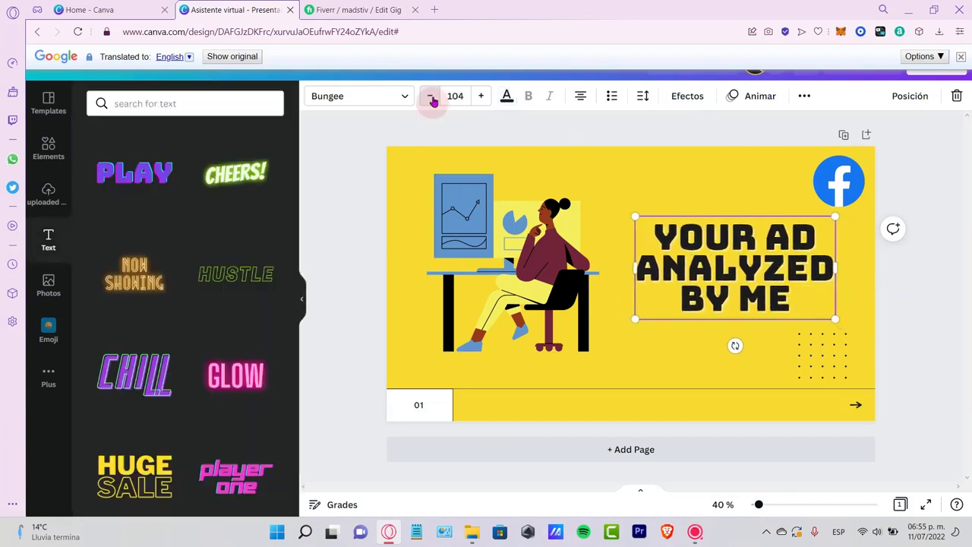
left_click(431, 97)
left_click(430, 97)
left_click_drag(755, 278, 747, 282)
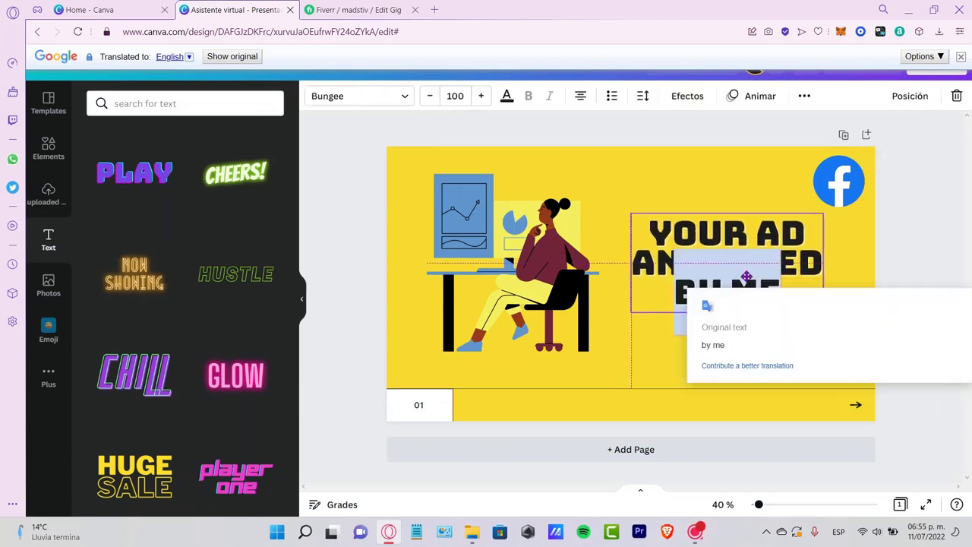
left_click(952, 265)
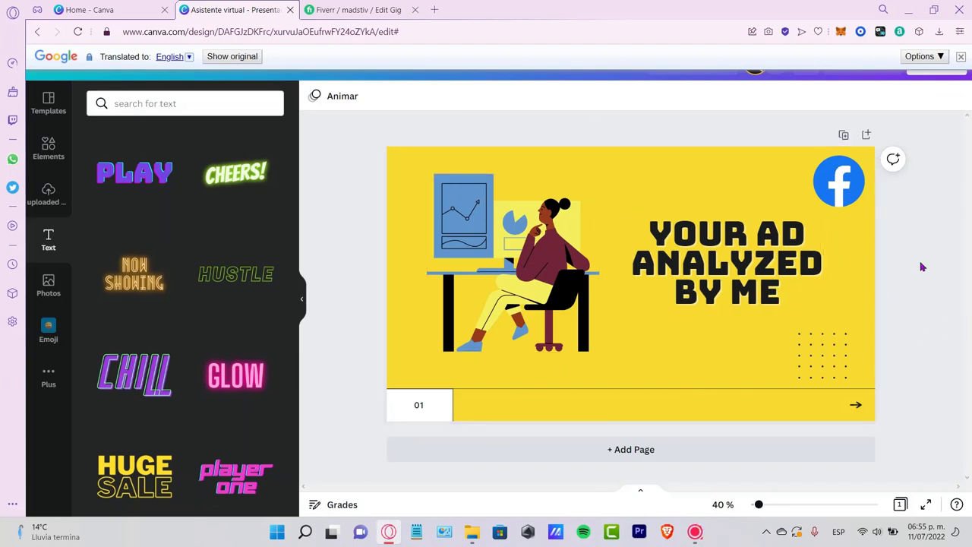
- Download the finished design as a PNG file
left_click(935, 76)
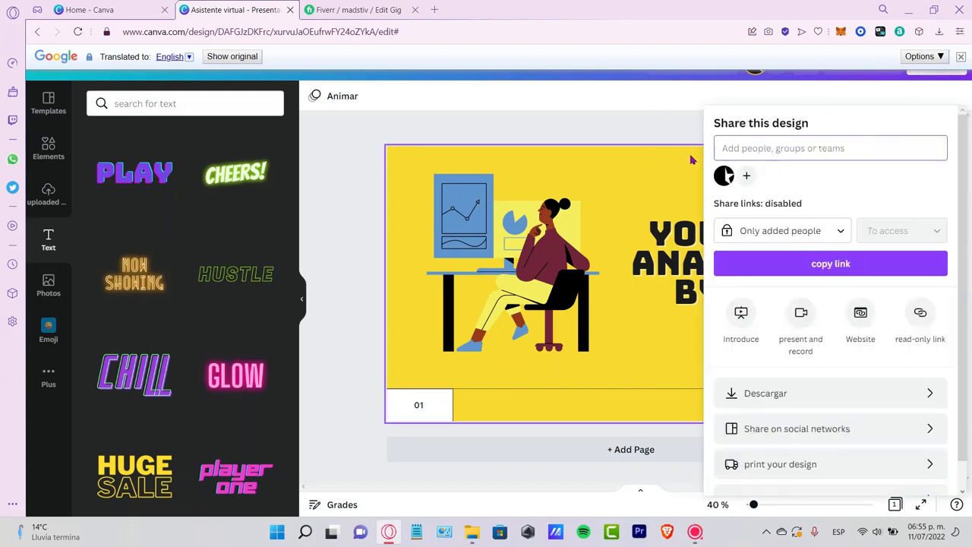
left_click(813, 400)
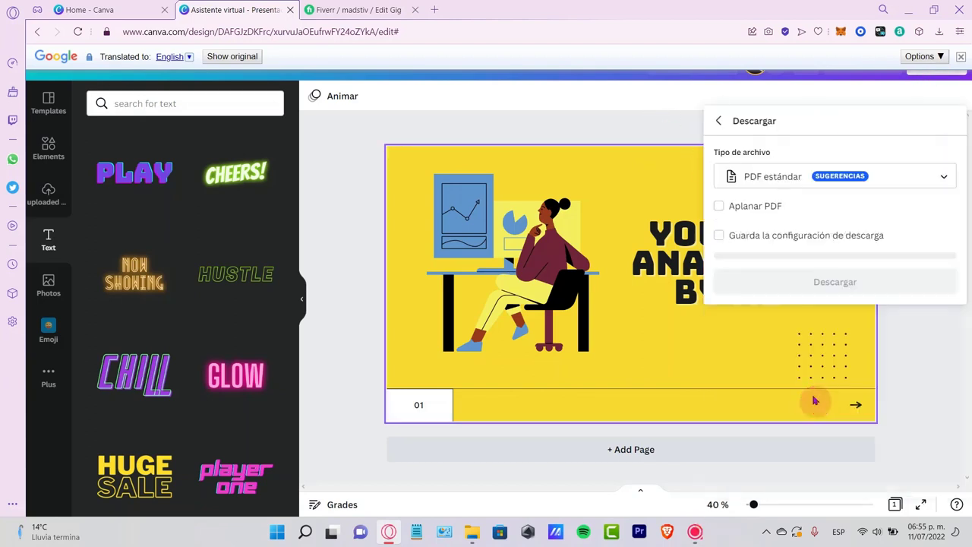
left_click(789, 176)
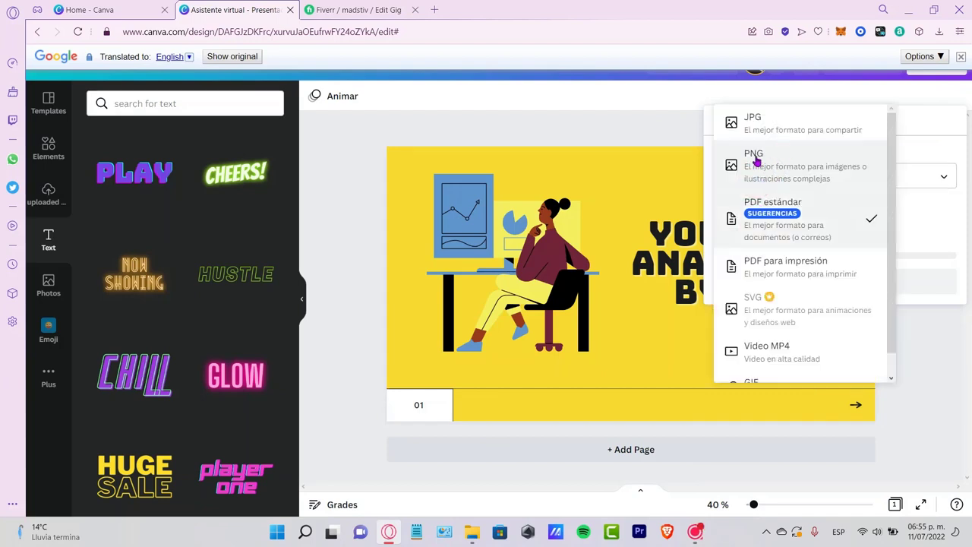
left_click(775, 158)
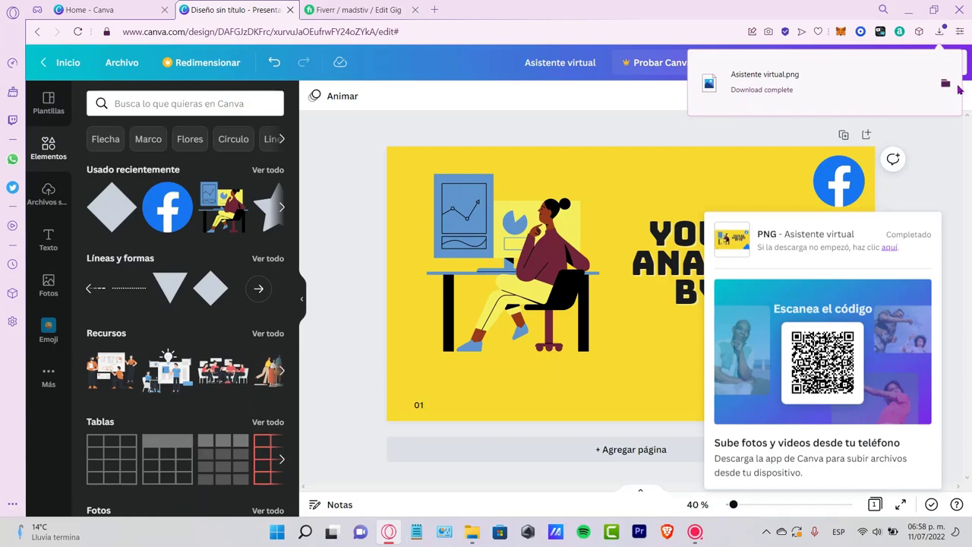
- Show the downloaded Asistente virtual PNG in its folder and move it from Downloads to Documents
left_click(945, 83)
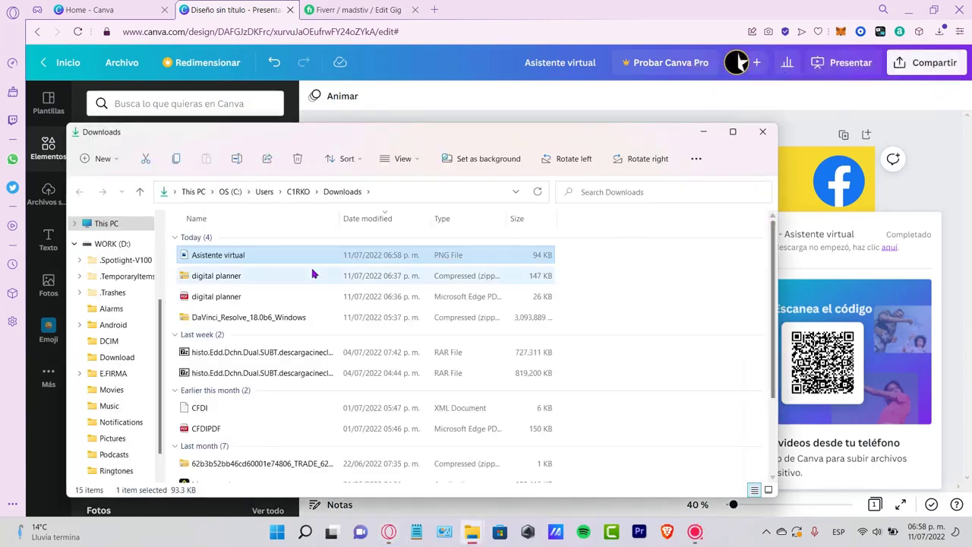
scroll(122, 303, "down", 1)
scroll(133, 283, "up", 4)
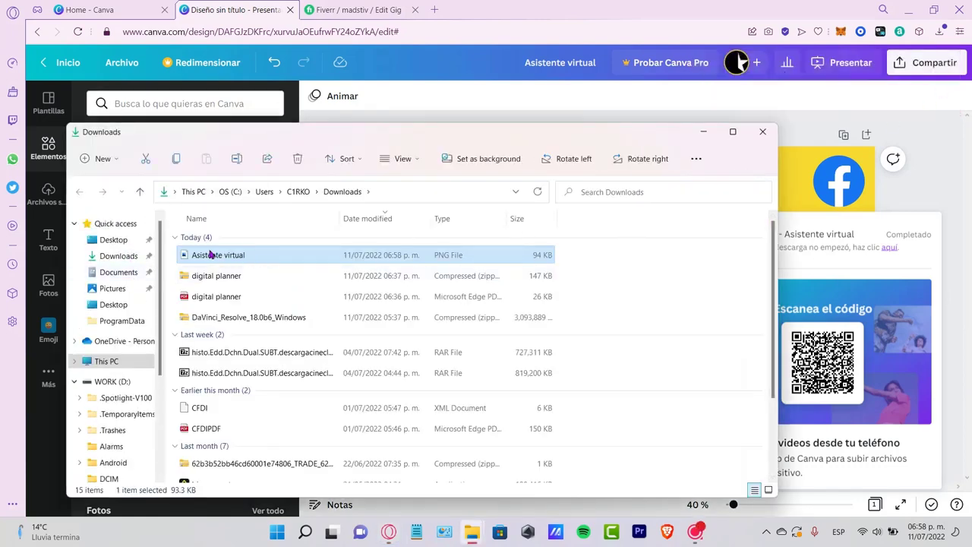
left_click_drag(212, 254, 129, 271)
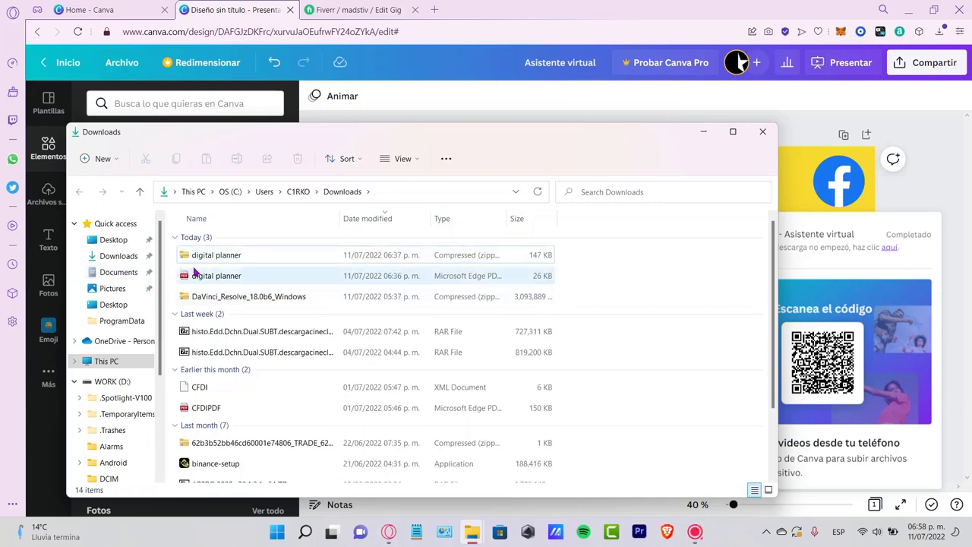
- Switch to the Fiverr gig editor and look over the Scope & Pricing section
left_click(356, 10)
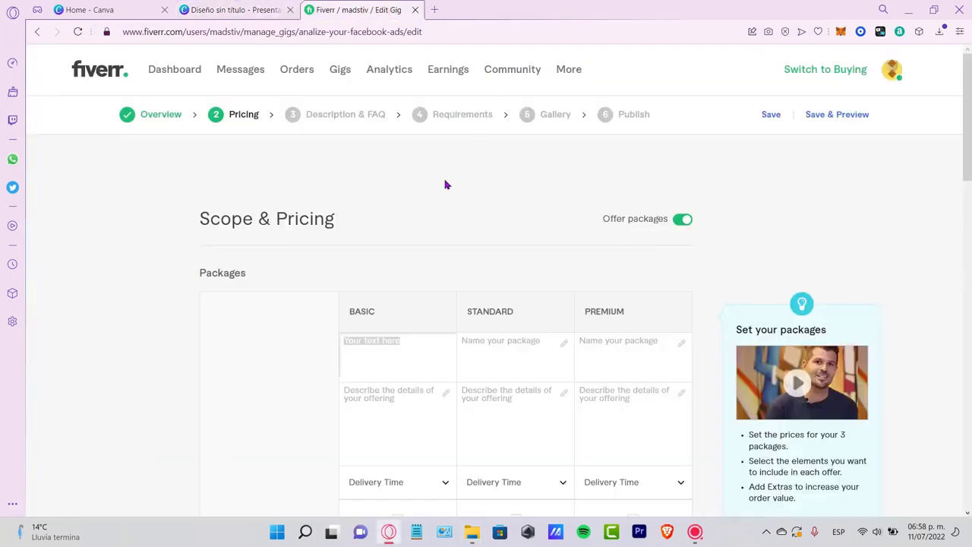
scroll(569, 243, "down", 2)
scroll(564, 243, "up", 2)
double_click(283, 217)
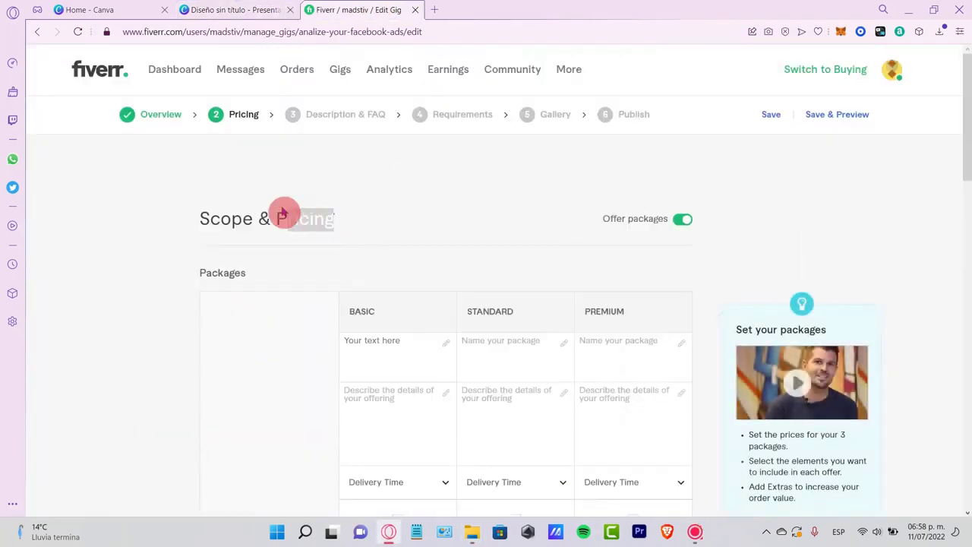
- Save the Scope & Pricing section and continue with the gig setup
scroll(486, 223, "down", 15)
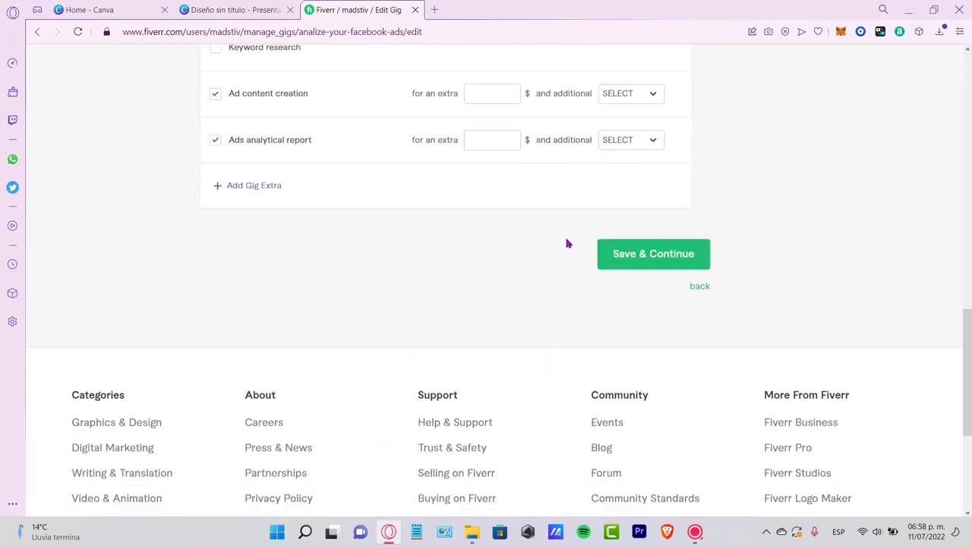
left_click(686, 265)
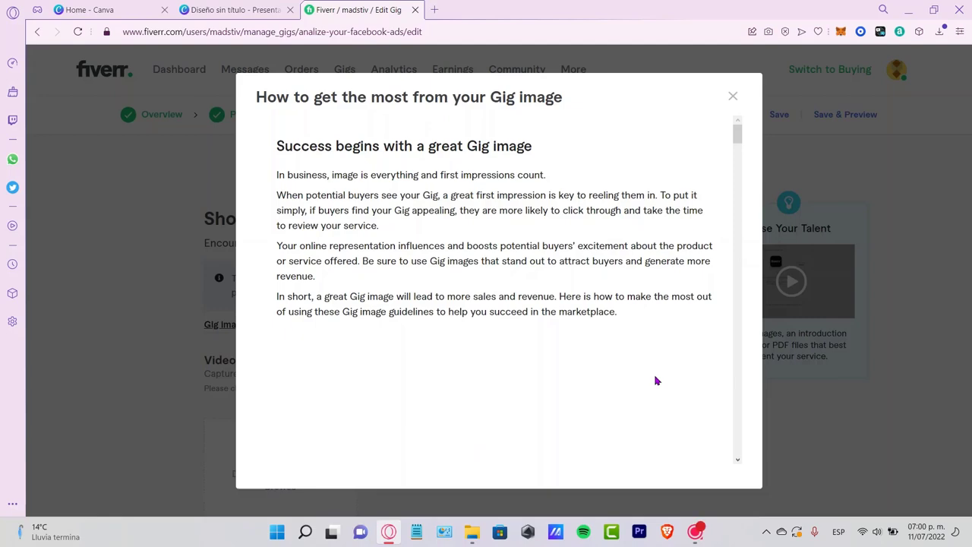
- Read the Gig image guidelines, check Canva's custom-size options against the recommended image size, and close the guidelines
scroll(532, 224, "down", 3)
scroll(492, 206, "up", 3)
scroll(503, 207, "down", 10)
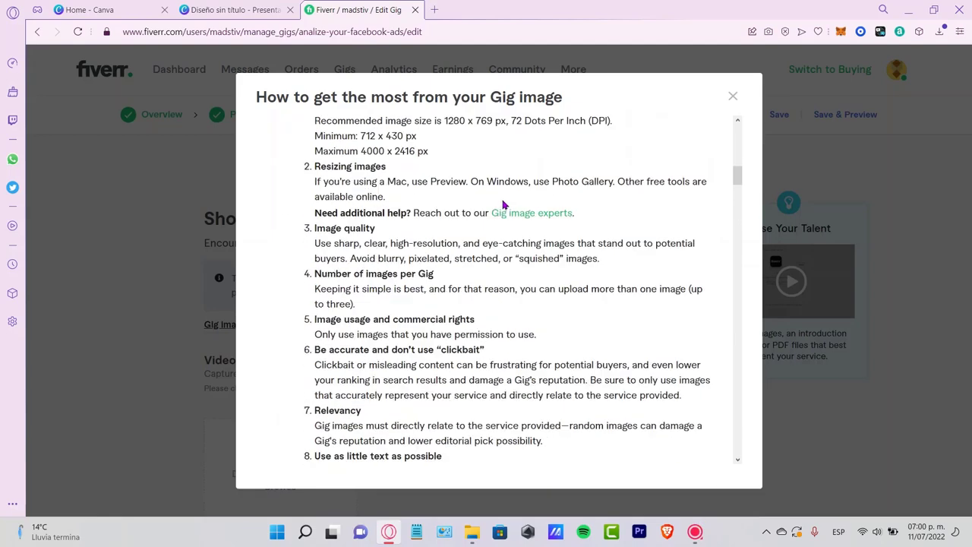
scroll(503, 205, "down", 2)
scroll(503, 205, "up", 5)
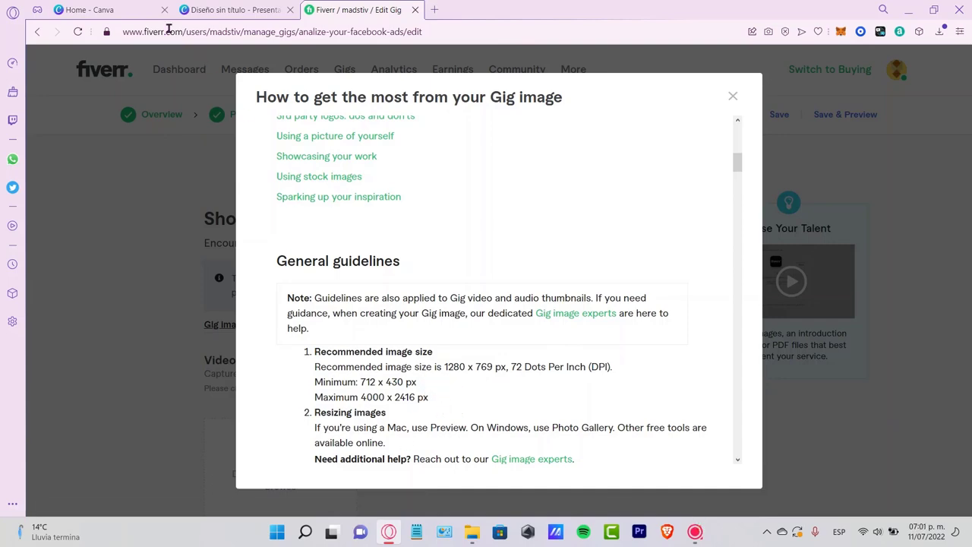
left_click(145, 10)
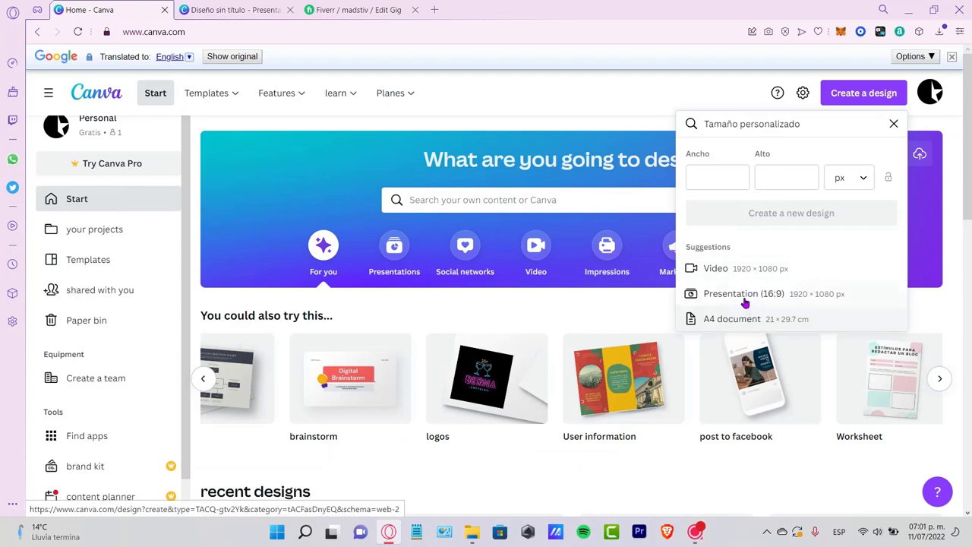
left_click(380, 10)
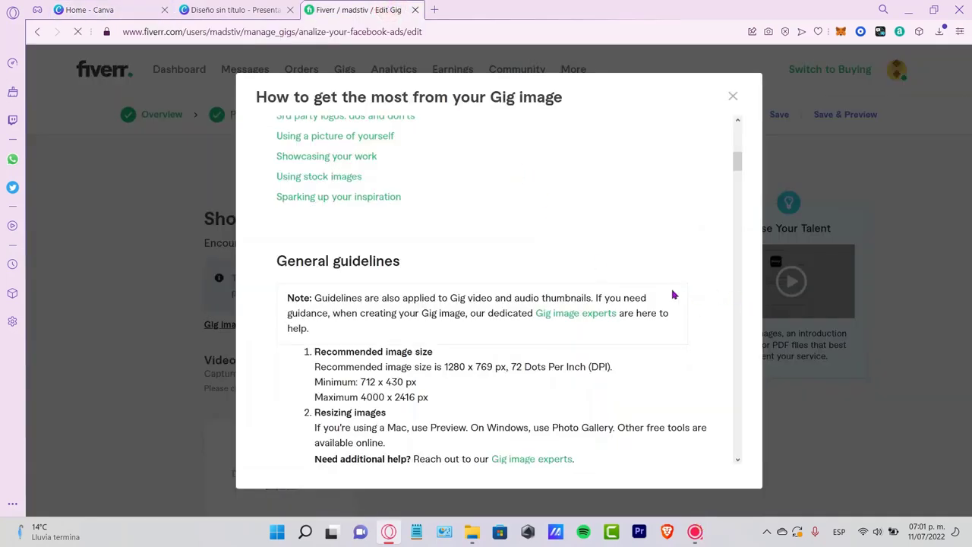
scroll(673, 295, "down", 15)
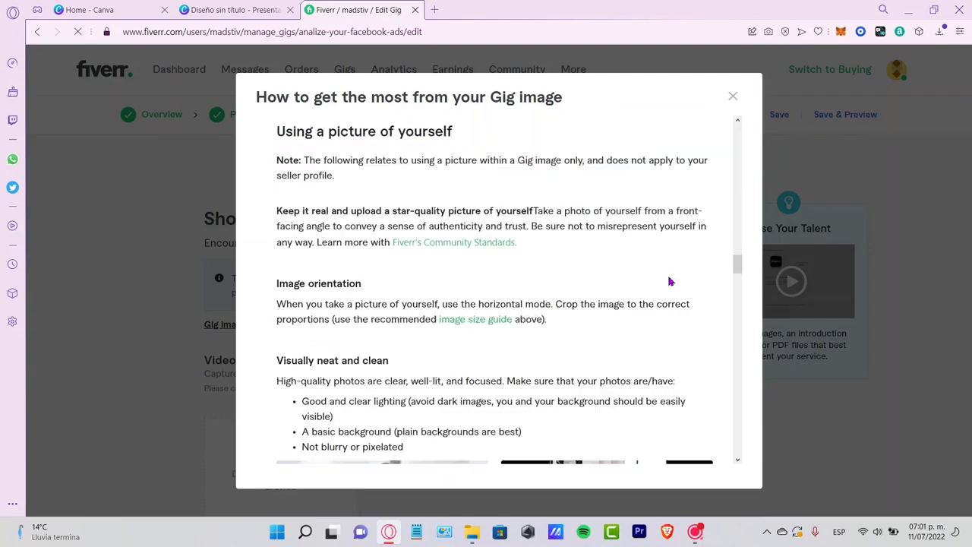
scroll(670, 282, "down", 20)
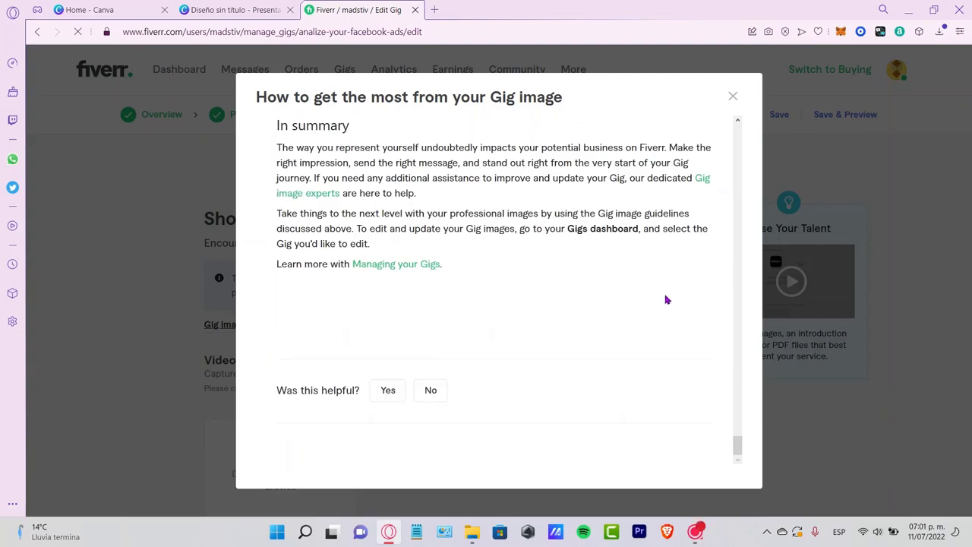
left_click(732, 96)
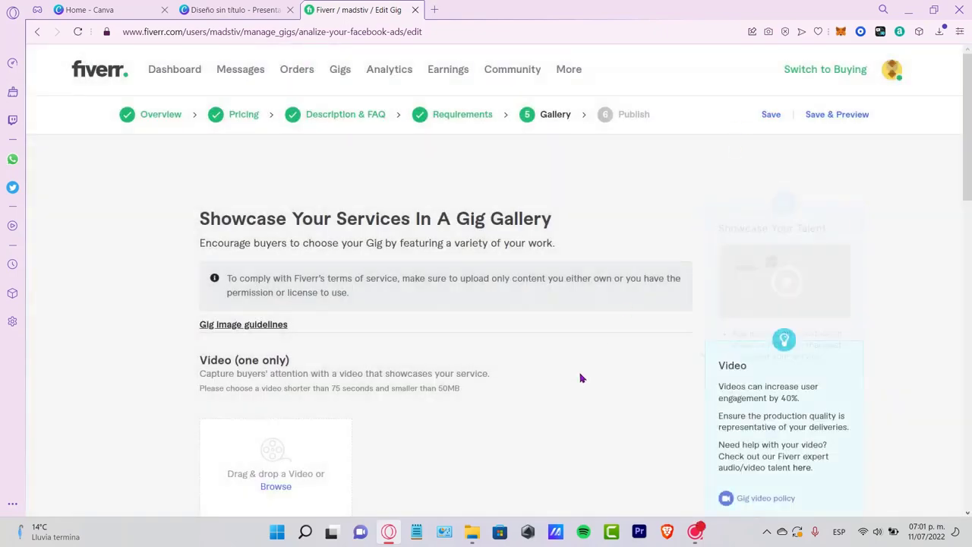
- Upload the yellow "Your ad analyzed by me" design to the first slot of the gig's Images section
scroll(469, 226, "down", 3)
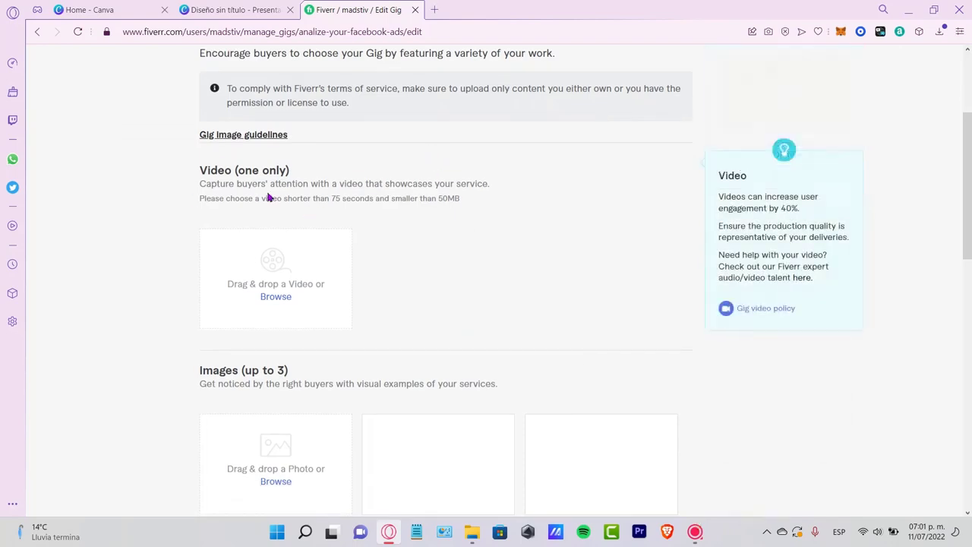
scroll(471, 265, "down", 2)
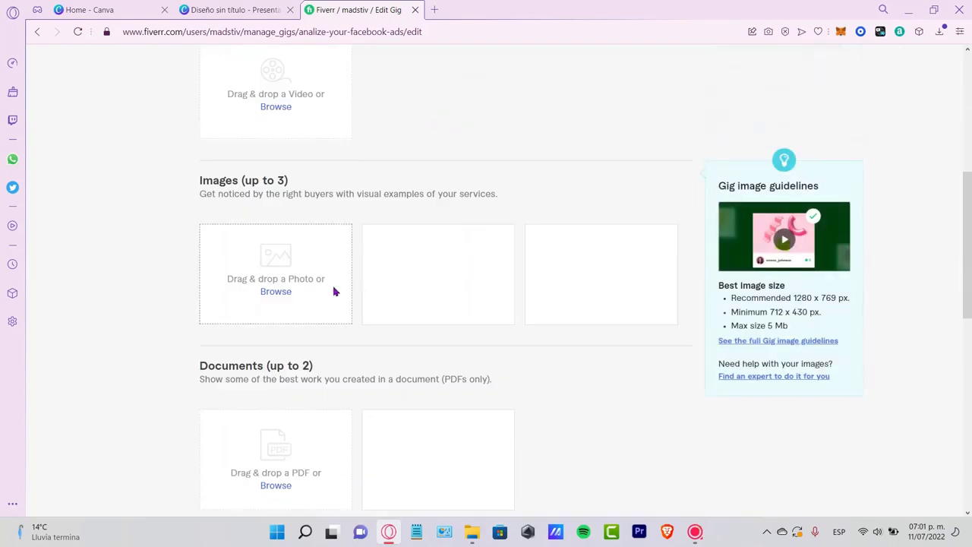
left_click(289, 296)
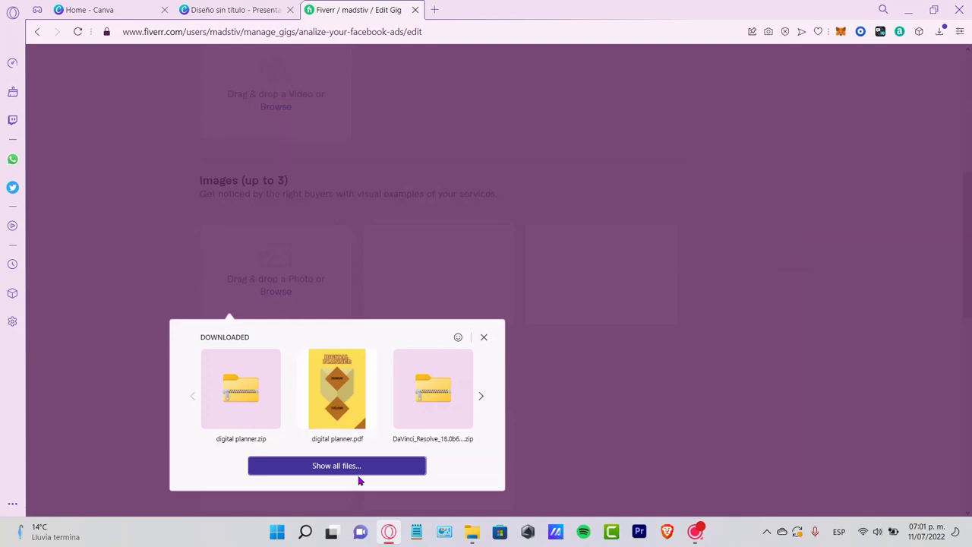
left_click(363, 467)
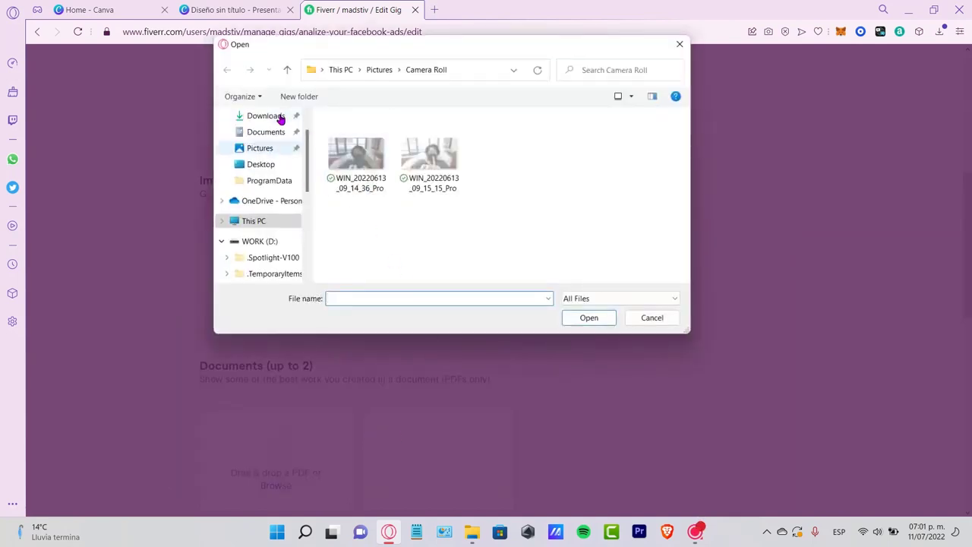
key("Escape")
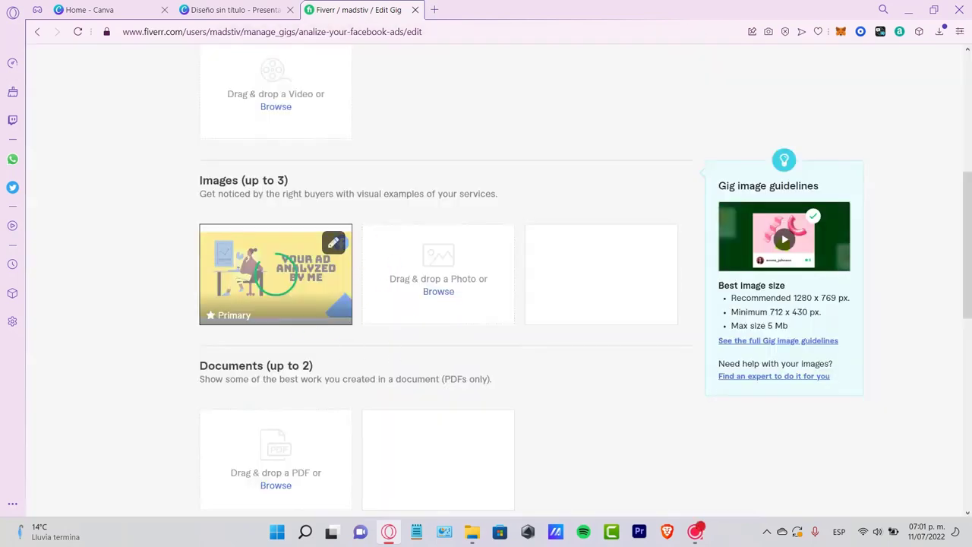
- Save the gig gallery and continue to the Publish stage
scroll(423, 363, "down", 5)
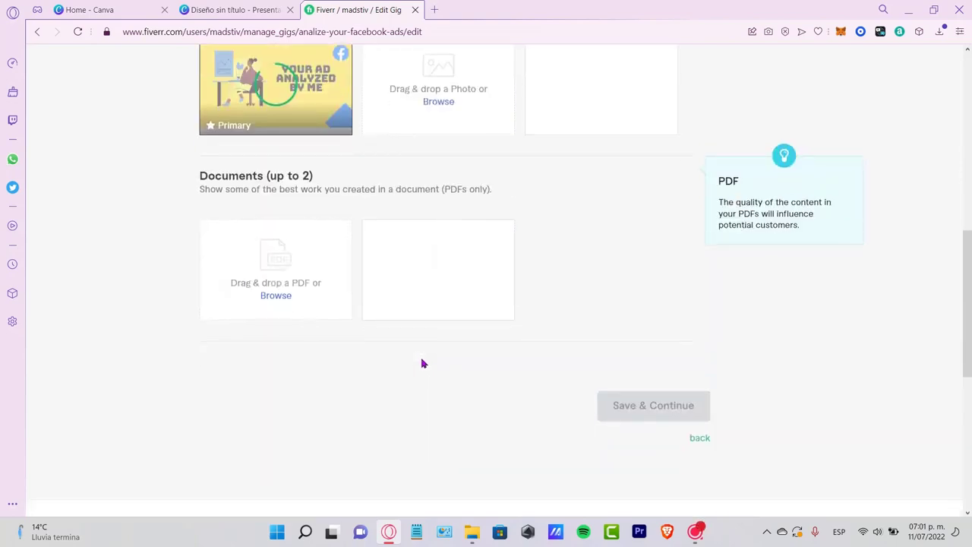
scroll(501, 327, "up", 5)
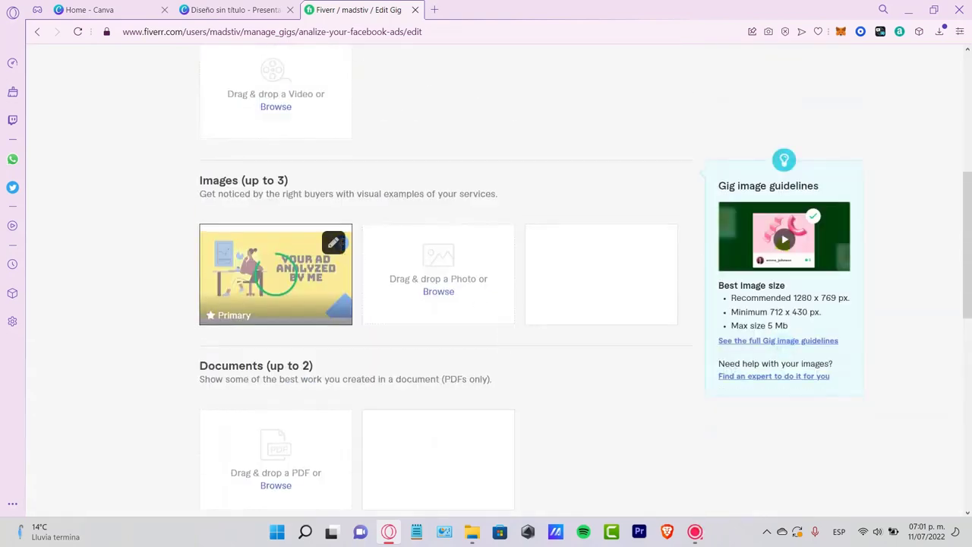
scroll(469, 219, "down", 3)
left_click(647, 404)
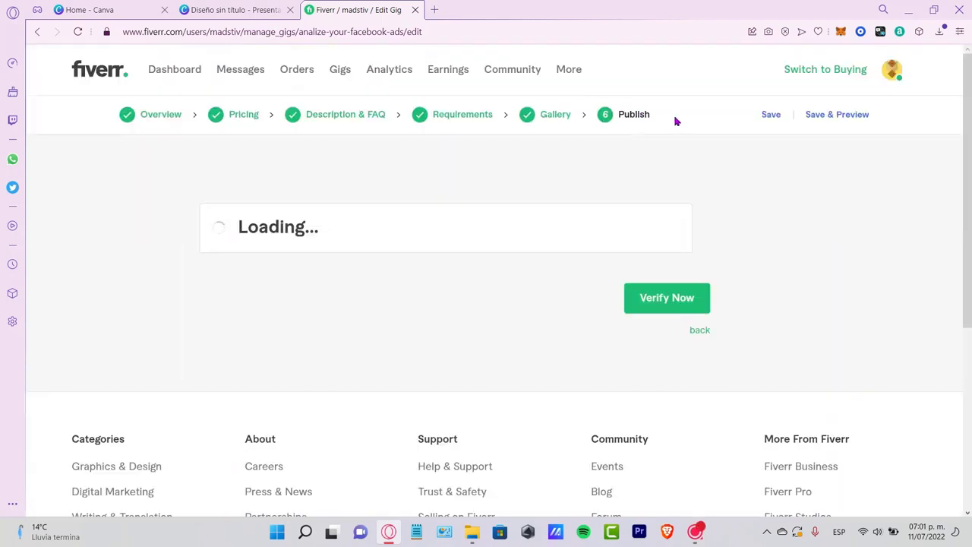
- Look over the Publish stage's requirements for selling, down to the phone number verification
left_click(661, 120)
left_click_drag(662, 120, 619, 125)
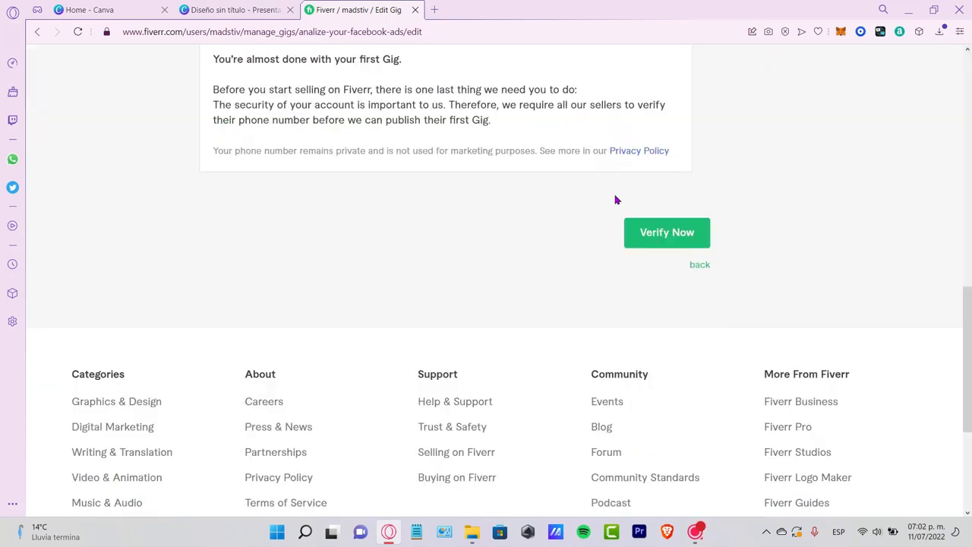
left_click(688, 223)
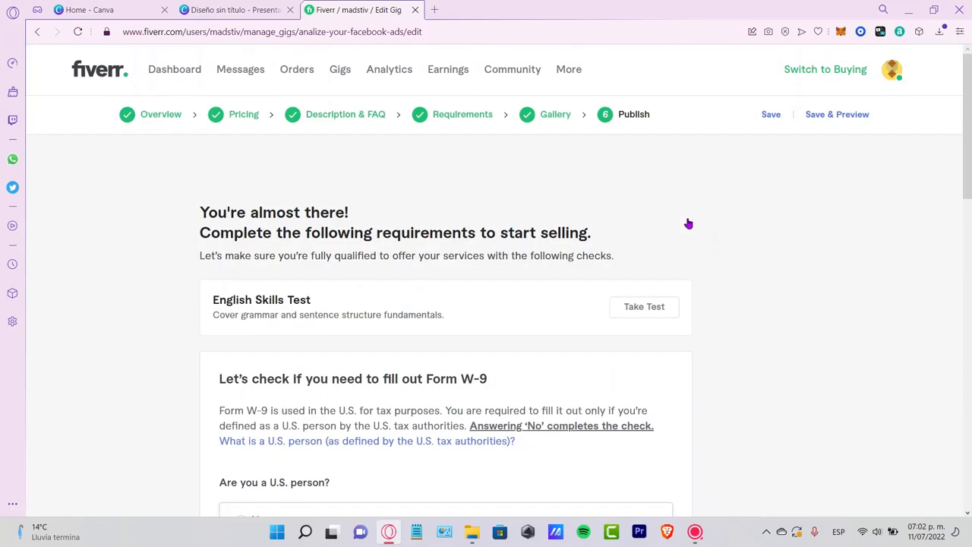
- Return to the gig's Gallery stage and examine the uploaded primary image and the remaining image and document slots
left_click(568, 116)
scroll(577, 296, "down", 7)
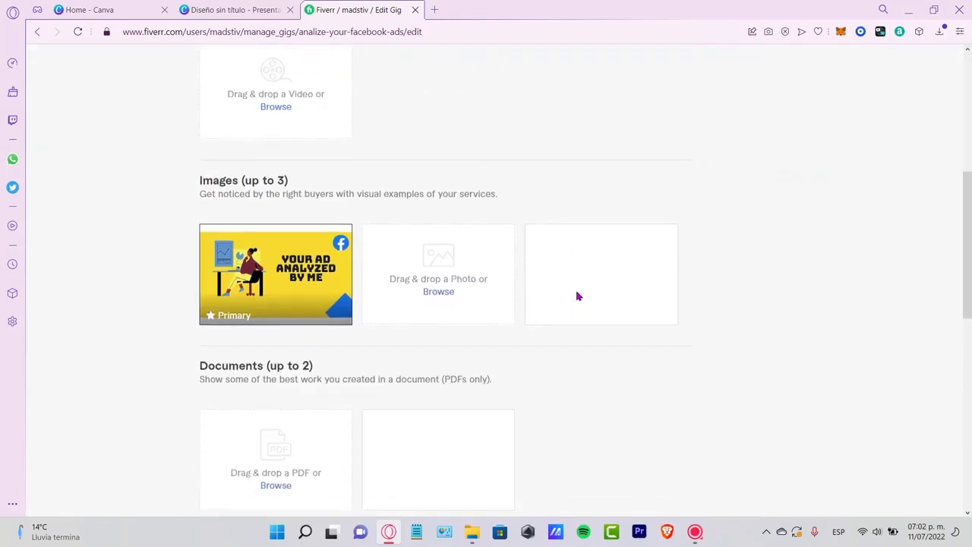
scroll(577, 301, "up", 1)
scroll(579, 302, "up", 1)
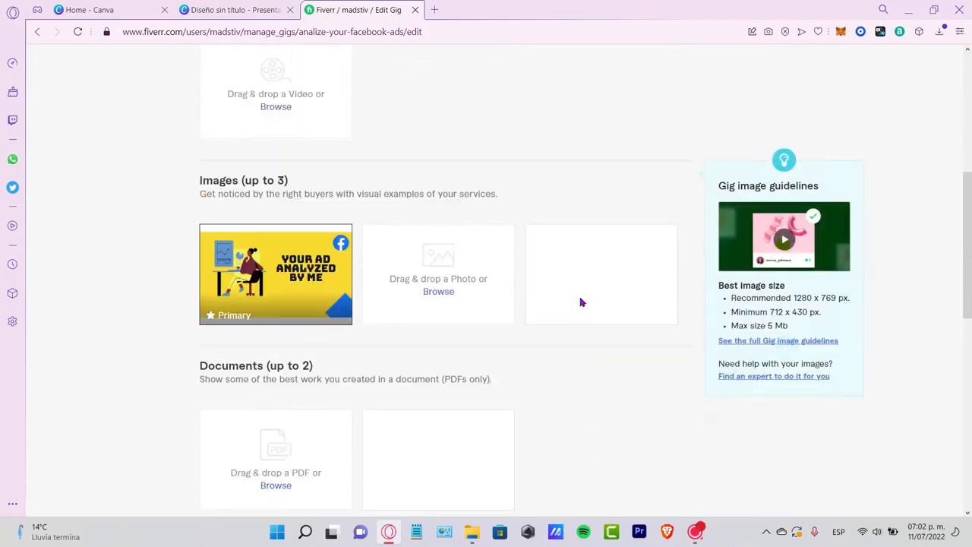
scroll(584, 312, "down", 3)
scroll(586, 283, "up", 3)
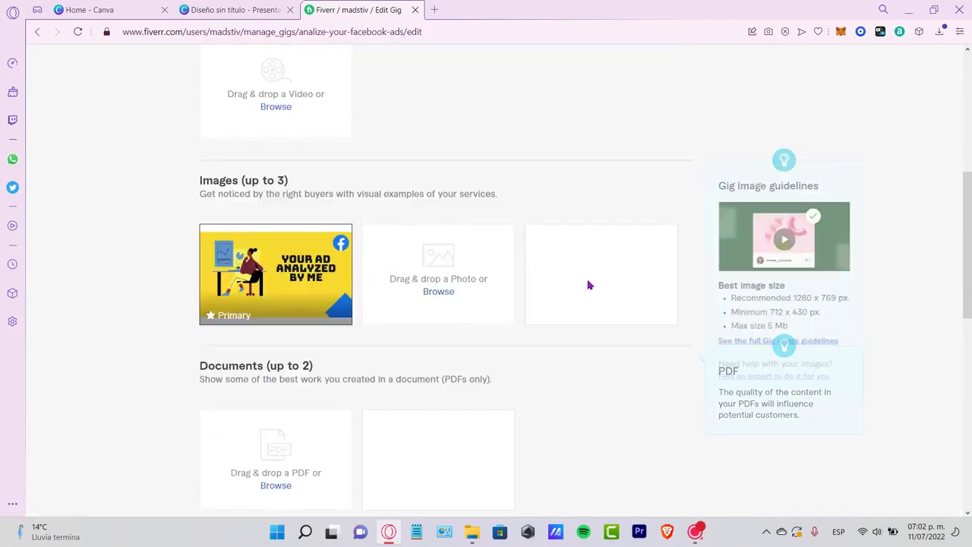
scroll(588, 285, "up", 5)
scroll(581, 250, "down", 5)
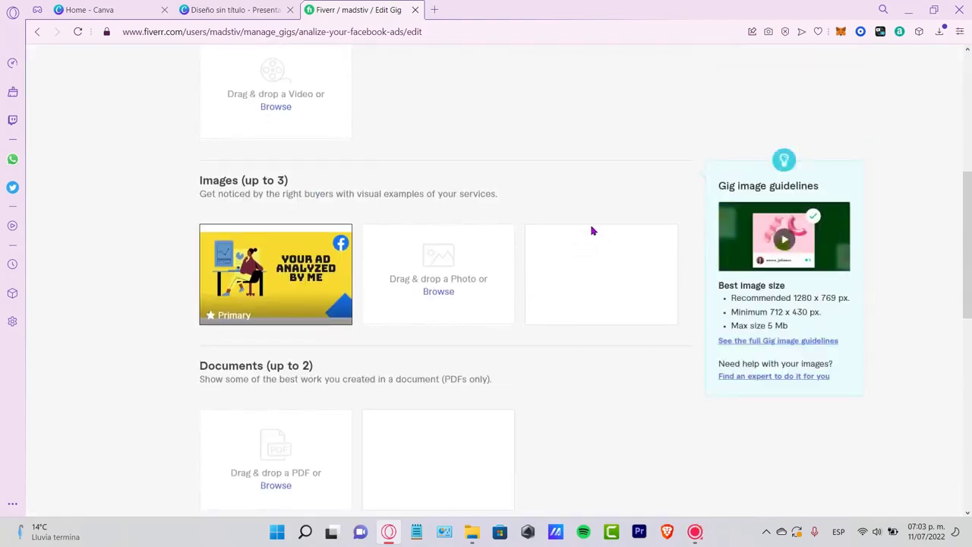